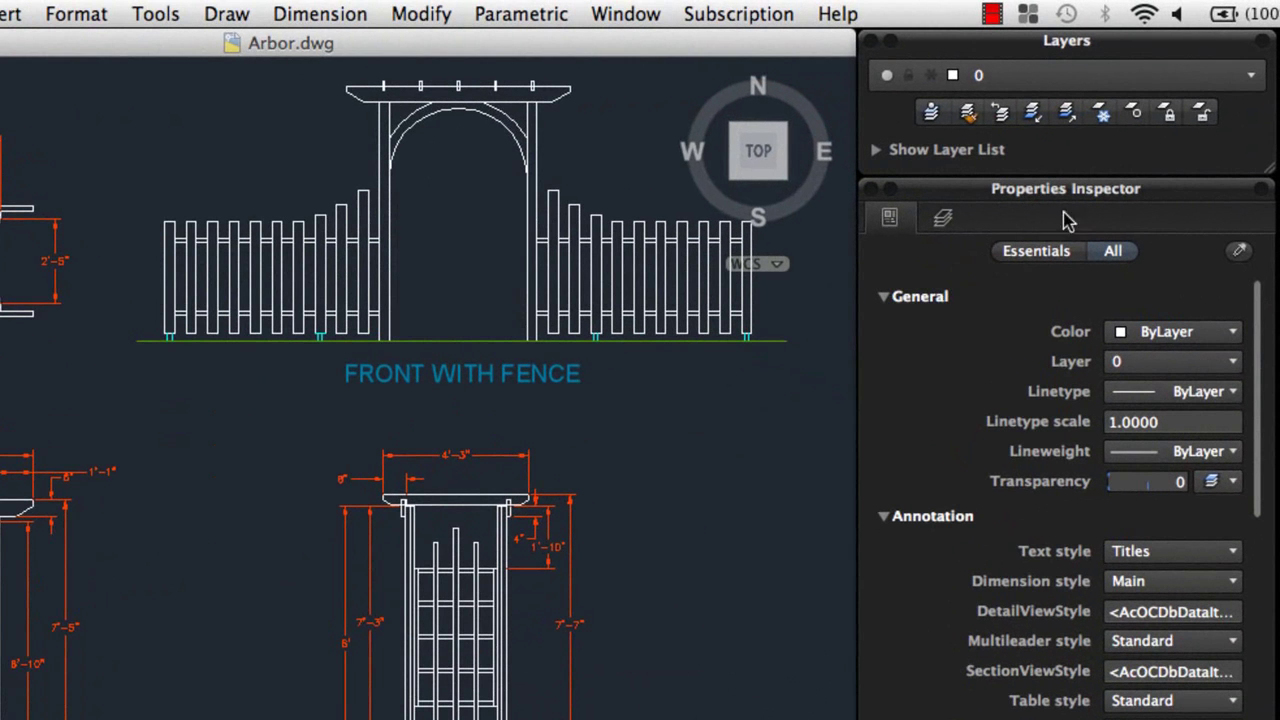
# Toggle the Dimensions layer off and back on in Arbor.dwg, then lock it.
pyautogui.click(1250, 78)
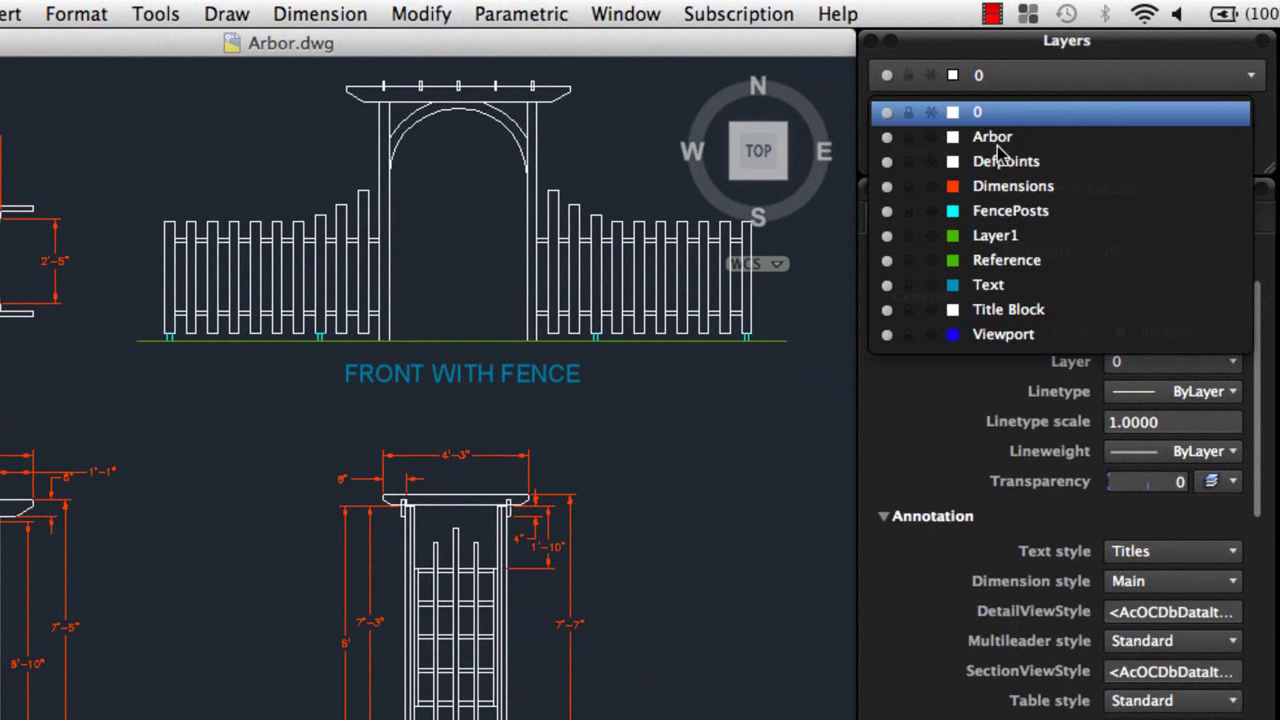
pyautogui.click(887, 187)
pyautogui.click(887, 187)
pyautogui.click(909, 188)
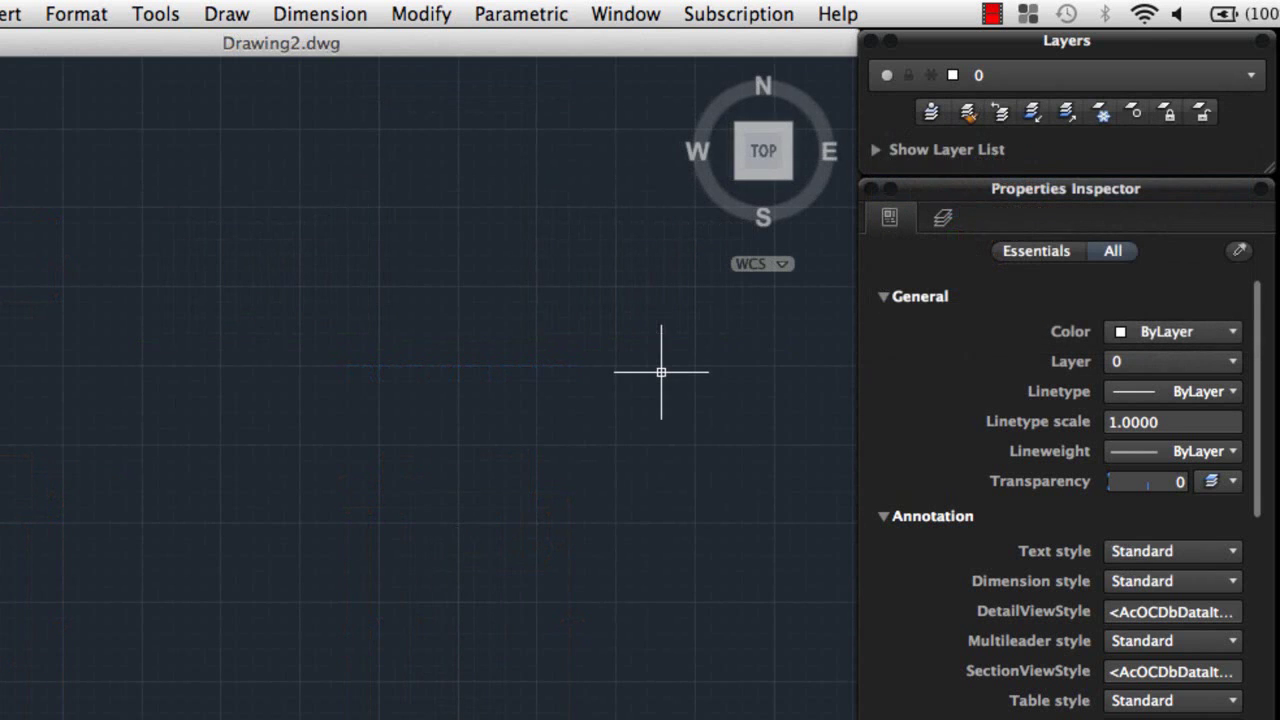
# Create a new layer named Objects and set it as the current layer.
pyautogui.click(875, 150)
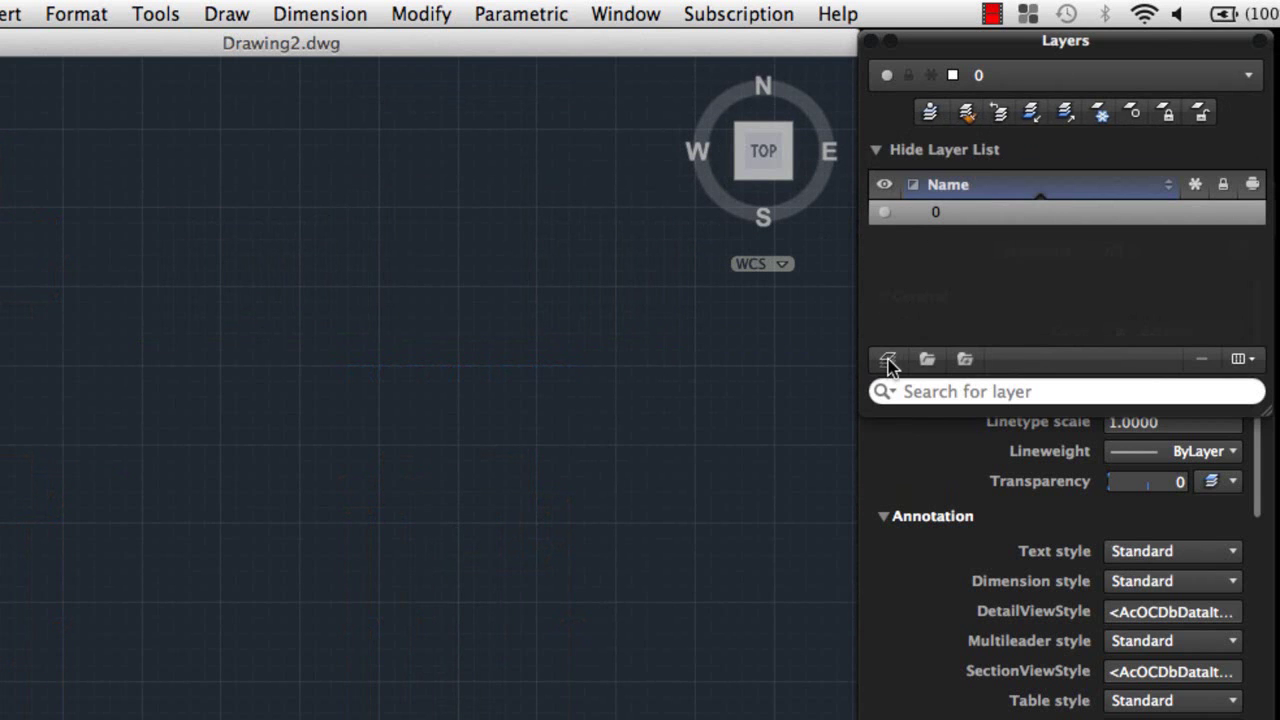
pyautogui.click(887, 360)
pyautogui.write('Objects')
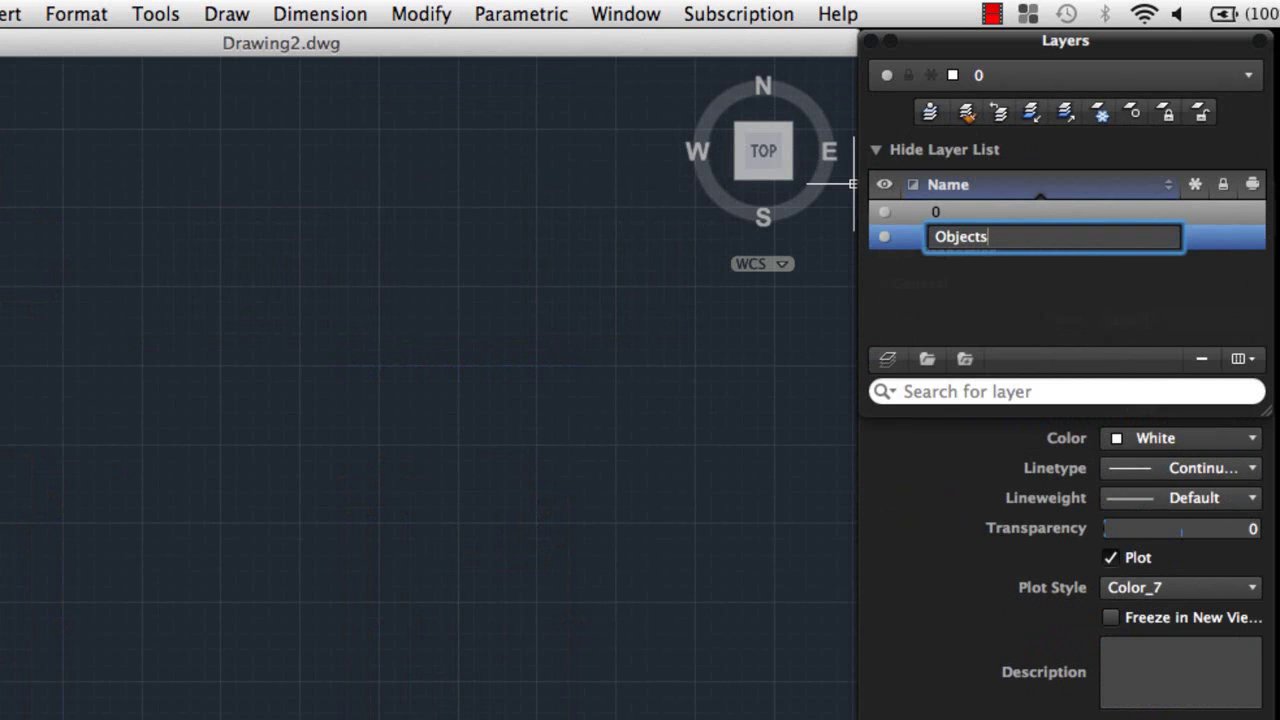
pyautogui.press('Return')
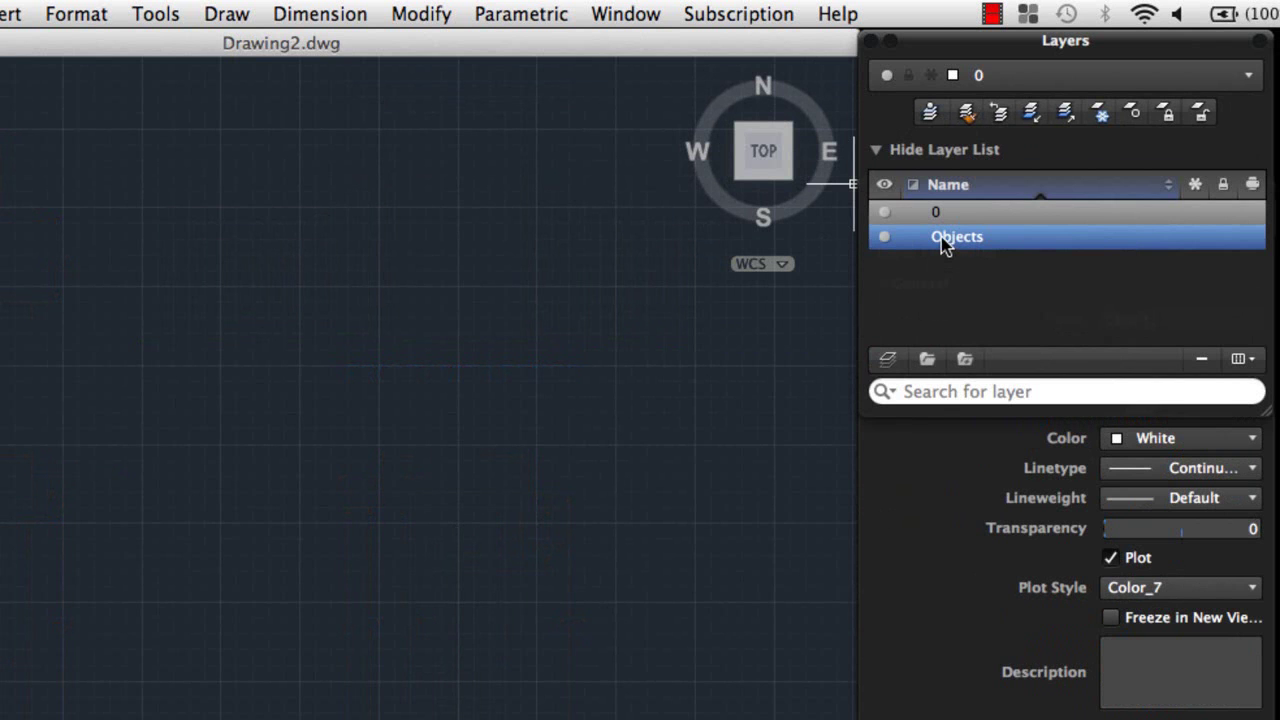
pyautogui.doubleClick(945, 240)
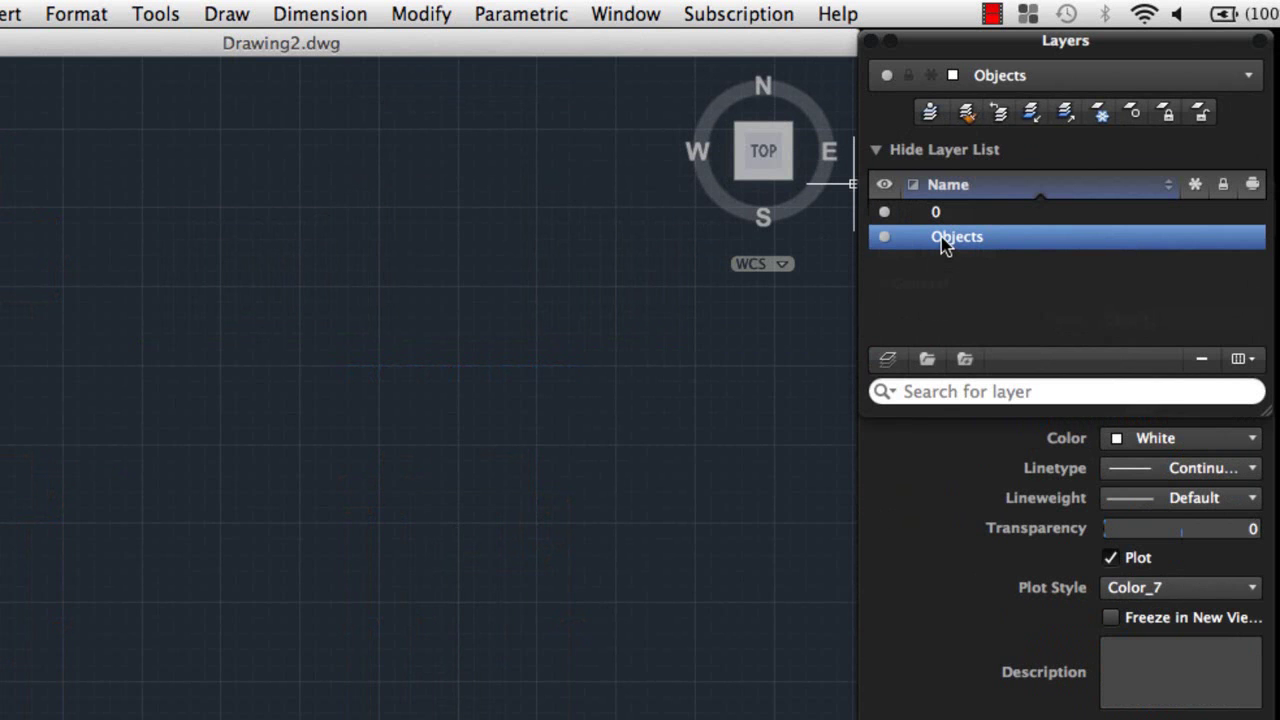
pyautogui.click(23, 156)
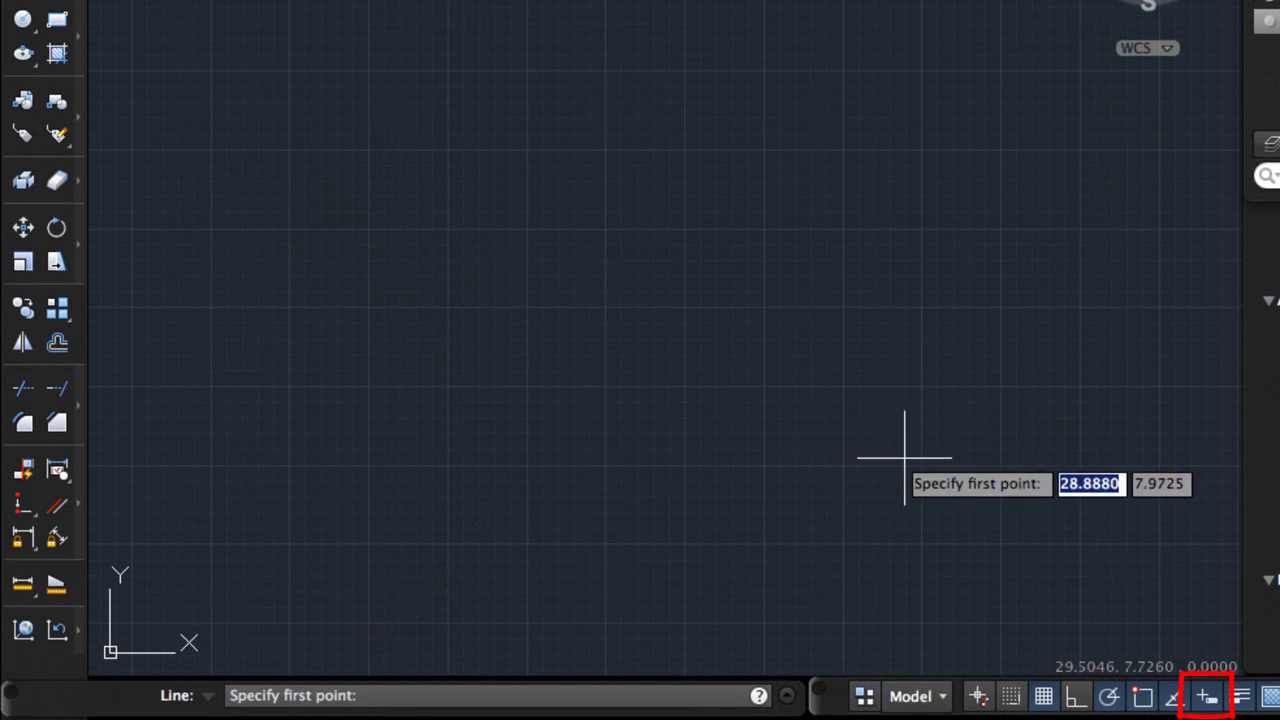
# Turn off Dynamic Input and draw a connected four-segment line.
pyautogui.click(1207, 697)
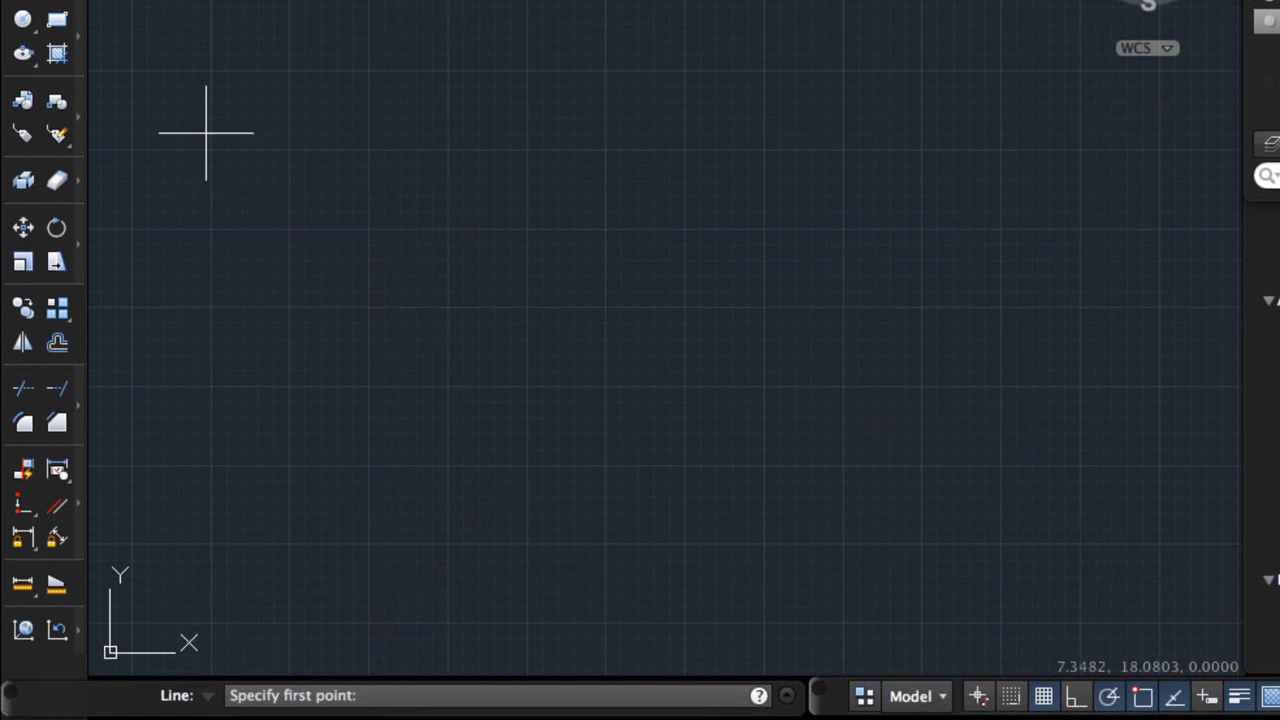
pyautogui.click(204, 191)
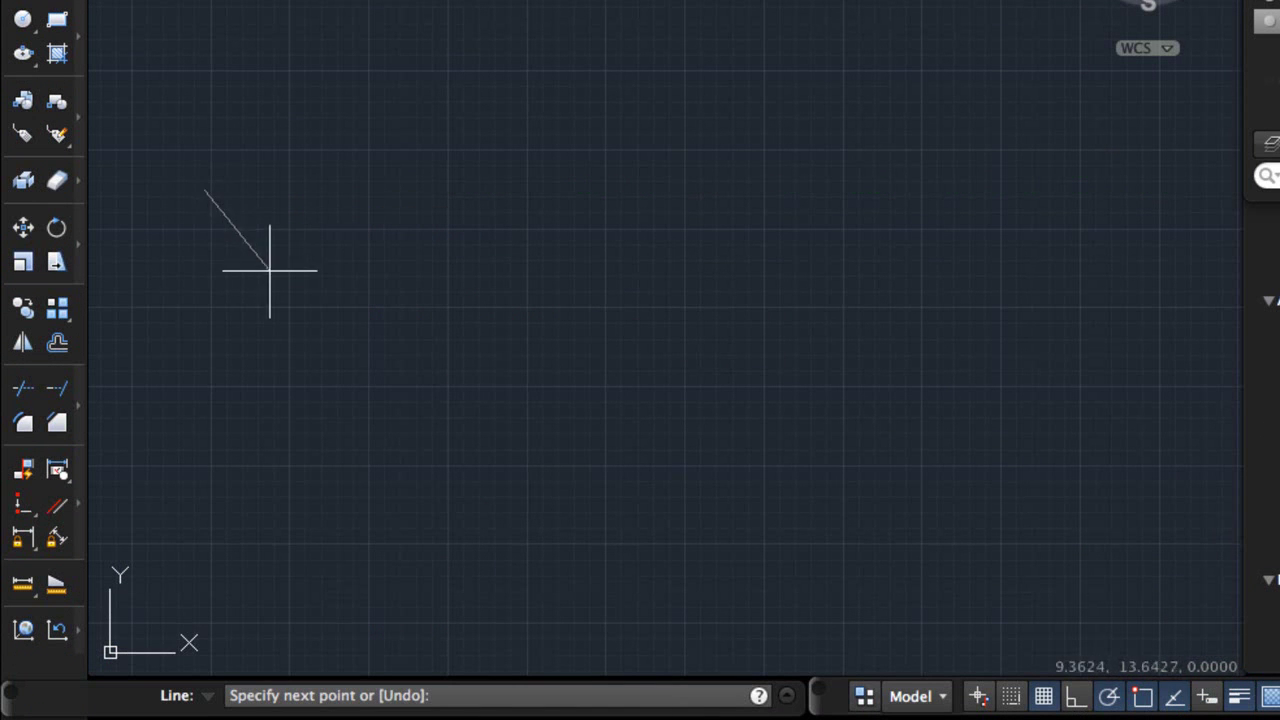
pyautogui.click(358, 323)
pyautogui.click(657, 243)
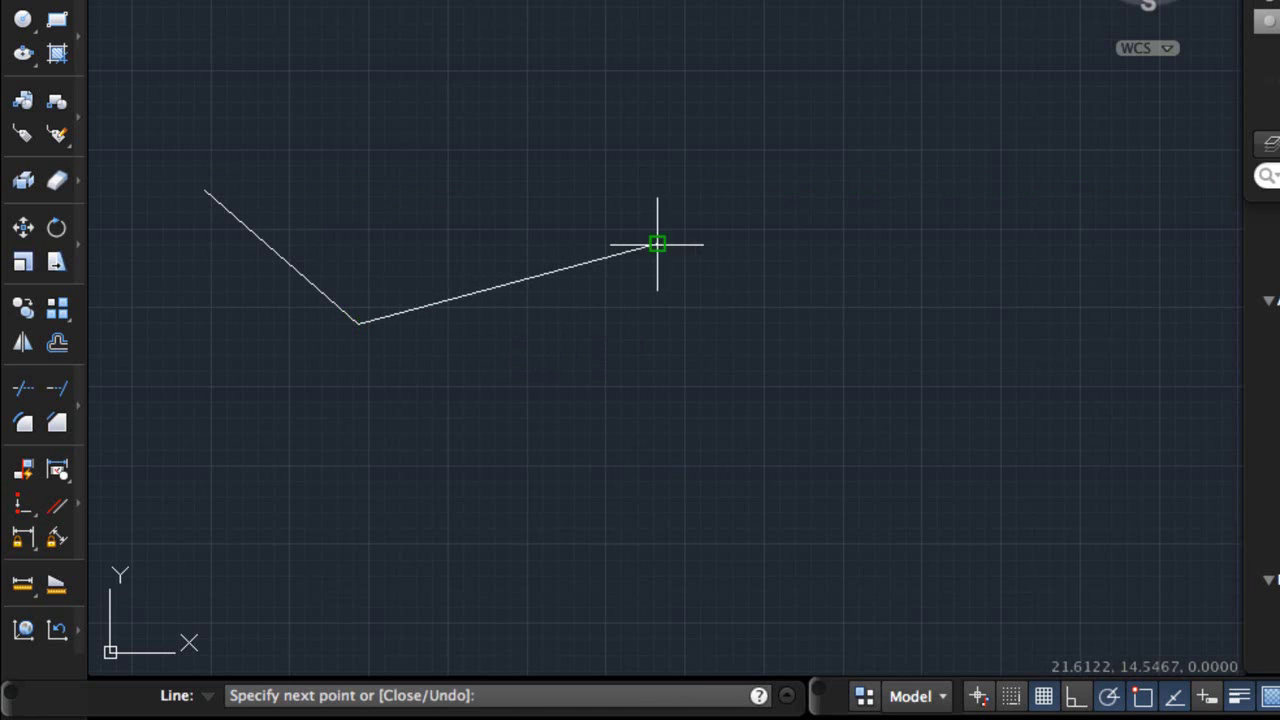
pyautogui.click(583, 31)
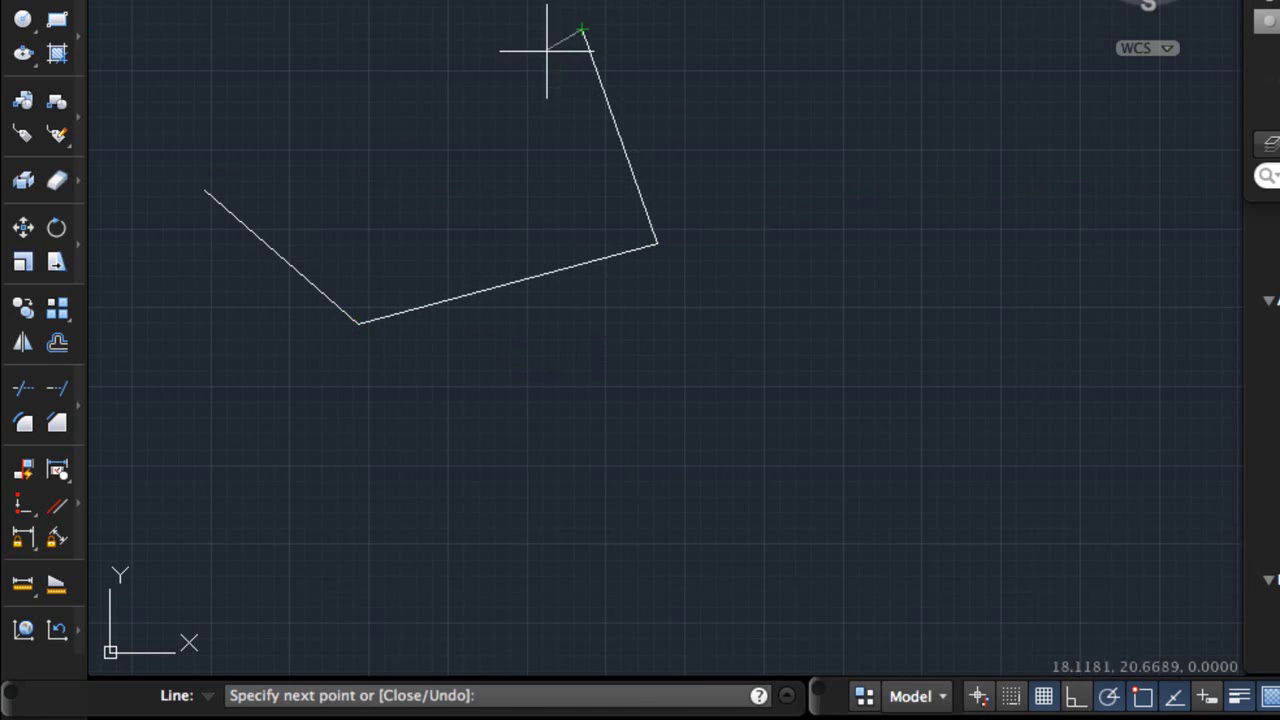
pyautogui.click(420, 104)
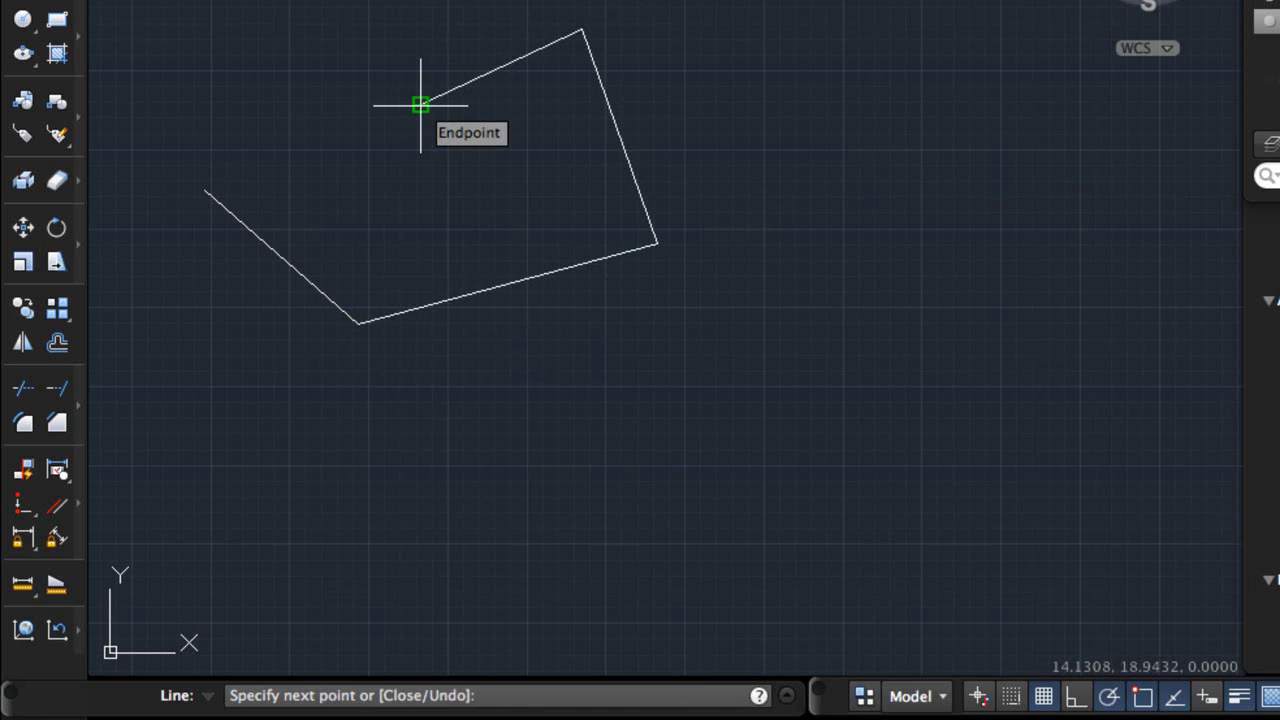
# End the Line command with Enter from the right-click menu.
pyautogui.press('Escape')
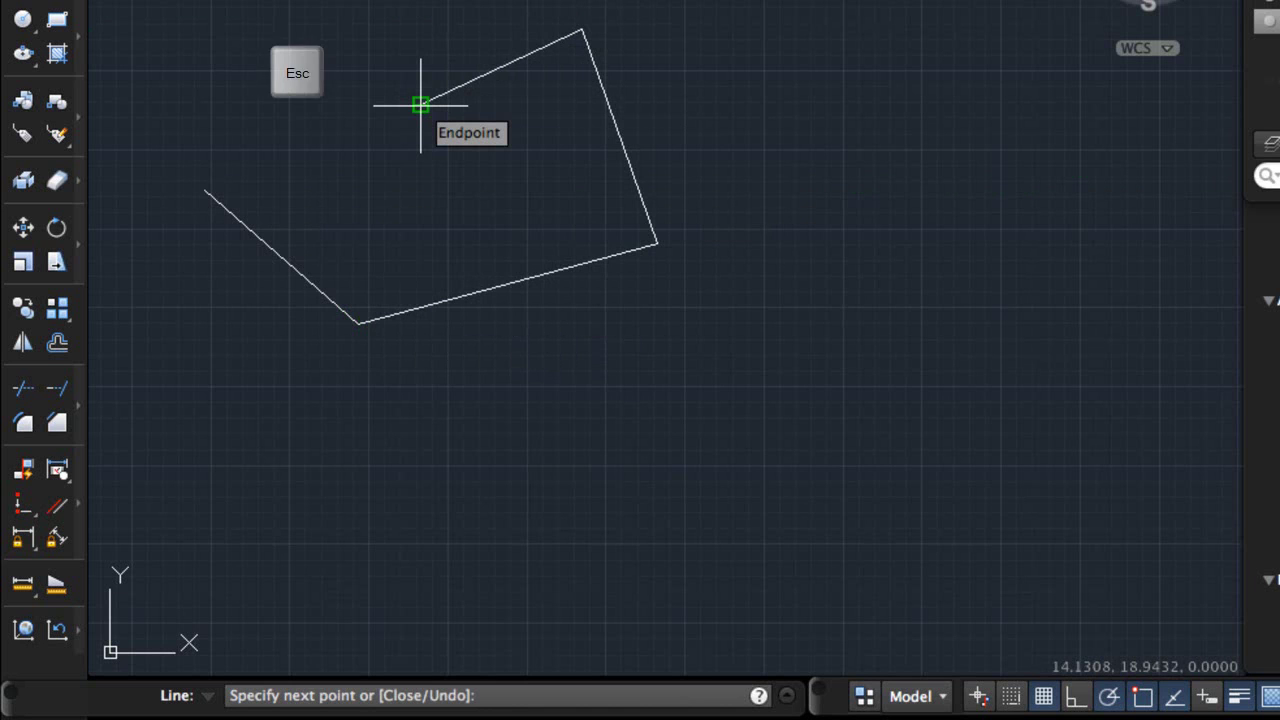
pyautogui.press('Return')
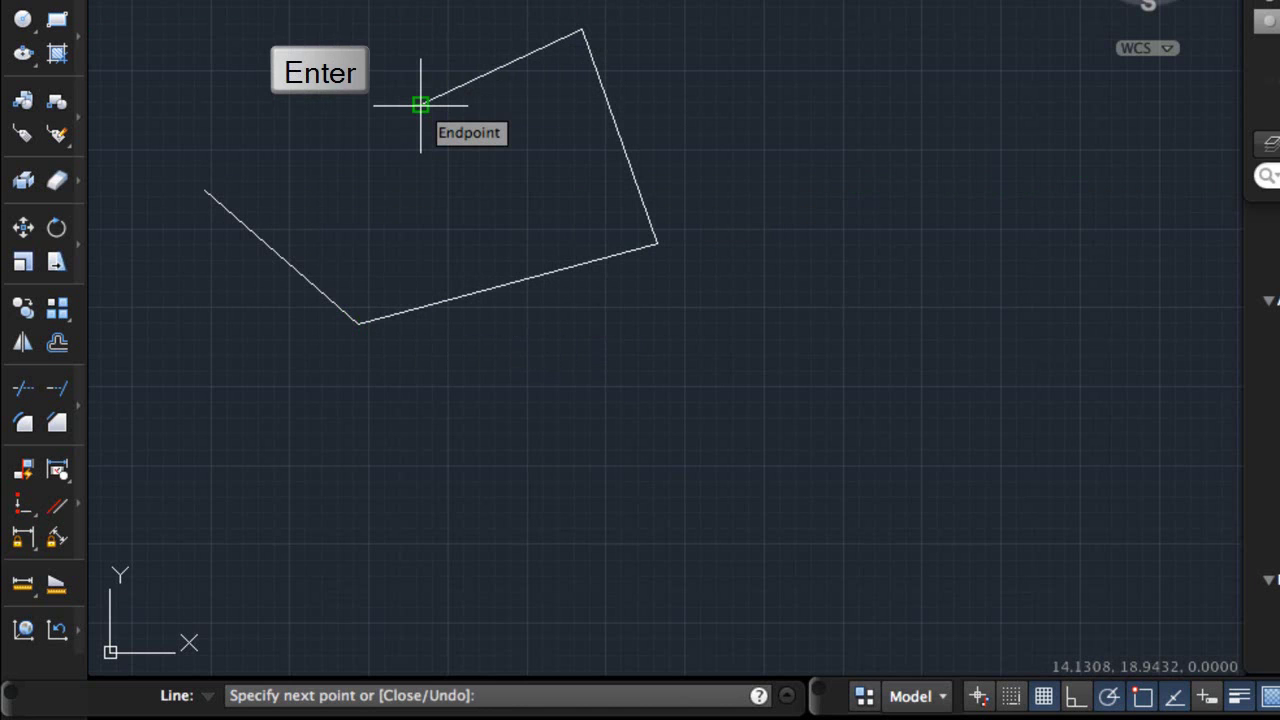
pyautogui.press('space')
pyautogui.rightClick(420, 104)
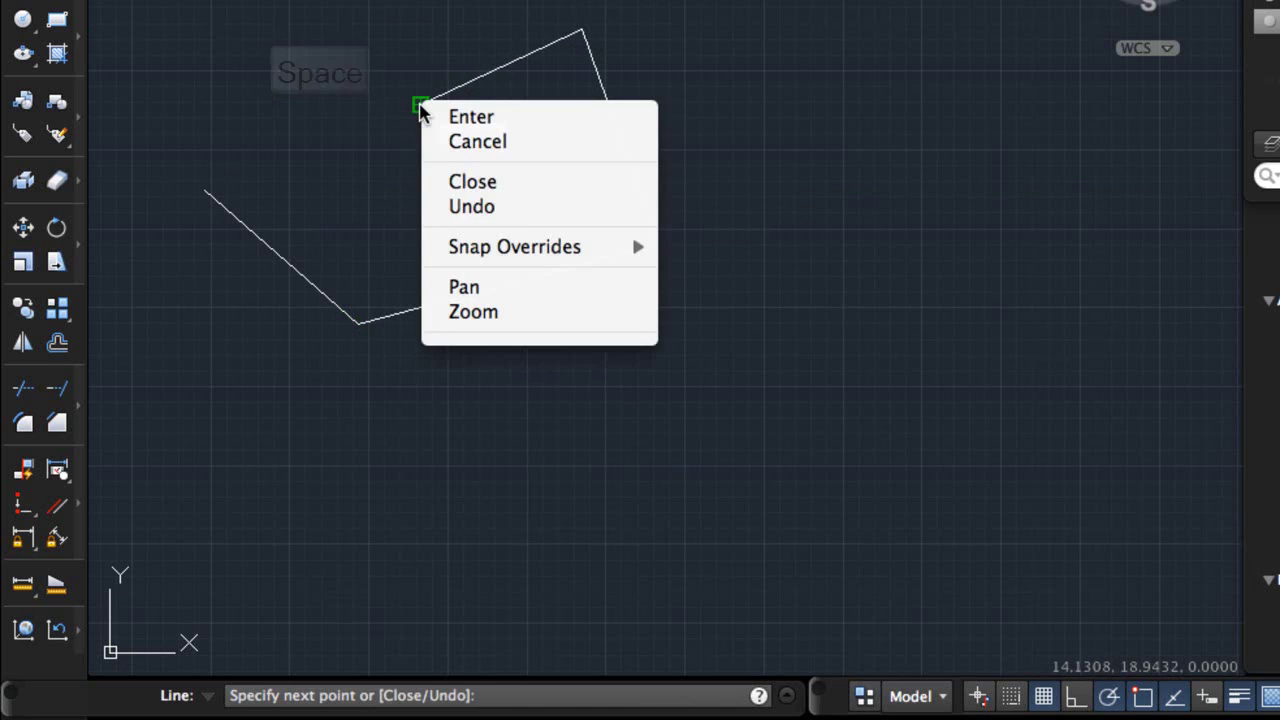
pyautogui.click(454, 115)
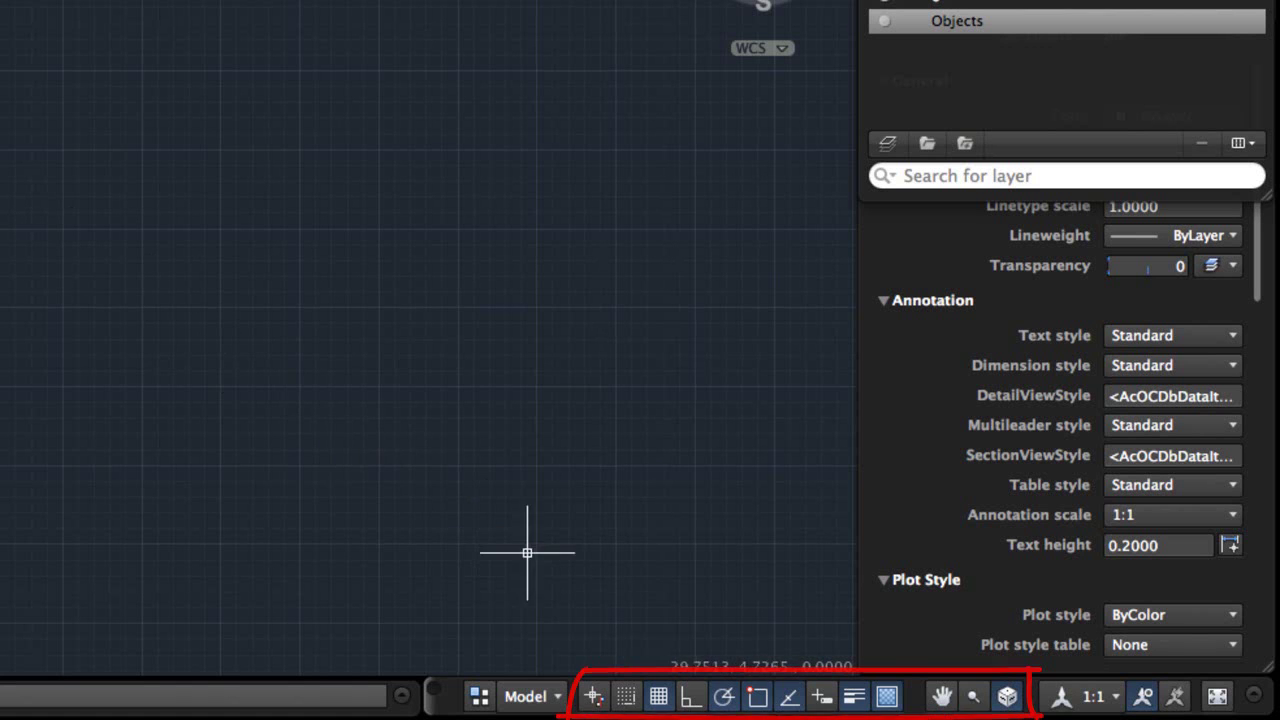
# With Ortho on, draw the bottom, right and top edges of a square-cornered outline.
pyautogui.click(690, 700)
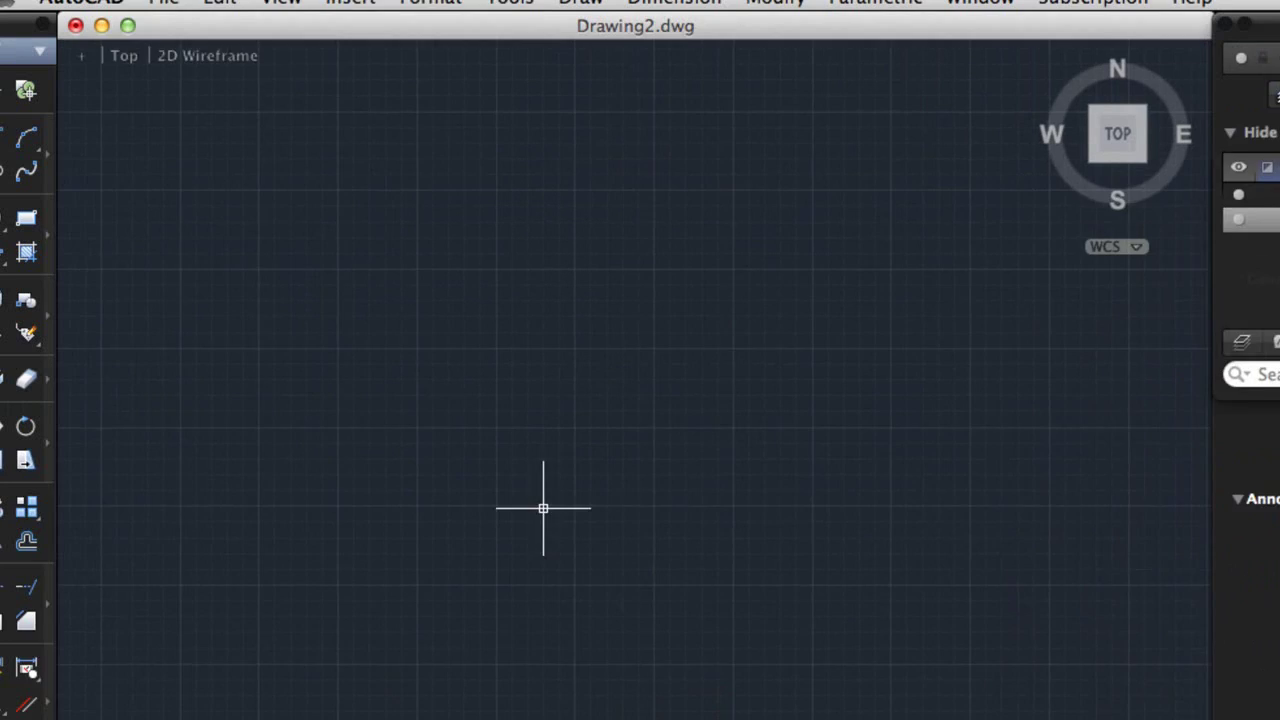
pyautogui.click(23, 153)
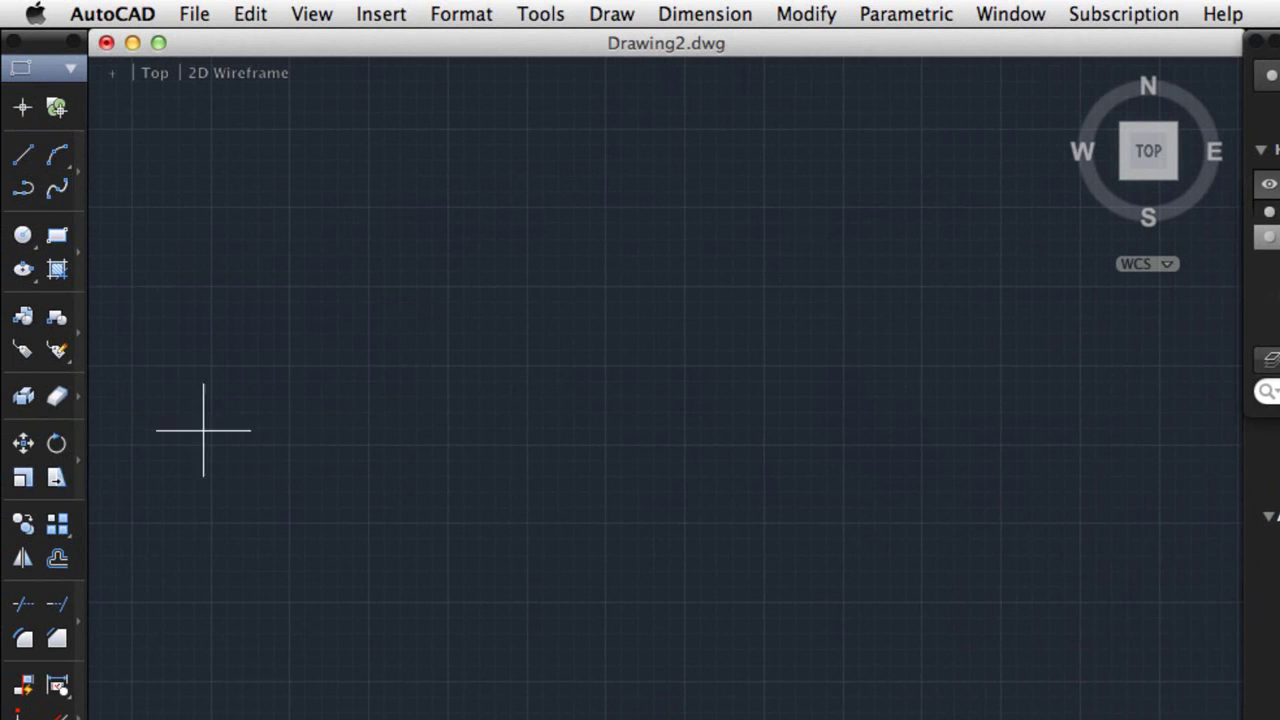
pyautogui.click(255, 578)
pyautogui.click(697, 578)
pyautogui.click(697, 335)
pyautogui.click(431, 335)
pyautogui.press('Return')
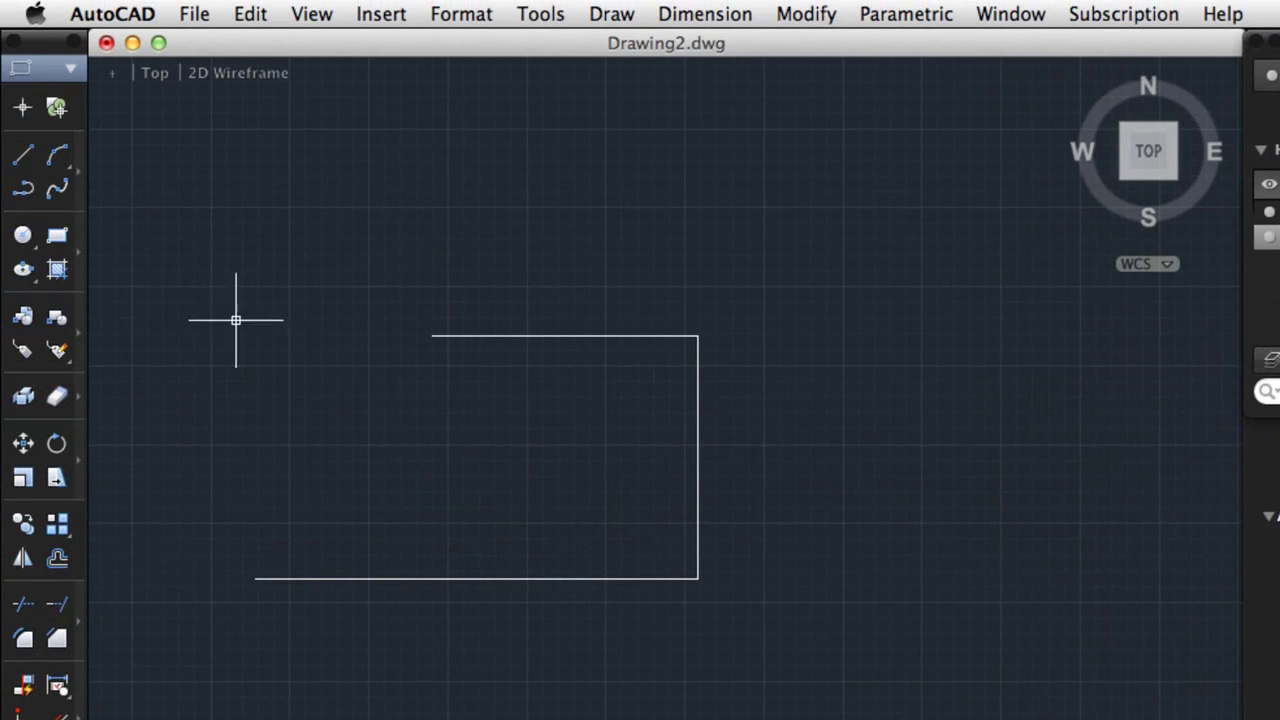
# Close the outline with a diagonal line from the bottom-left to the top-left endpoint.
pyautogui.click(24, 155)
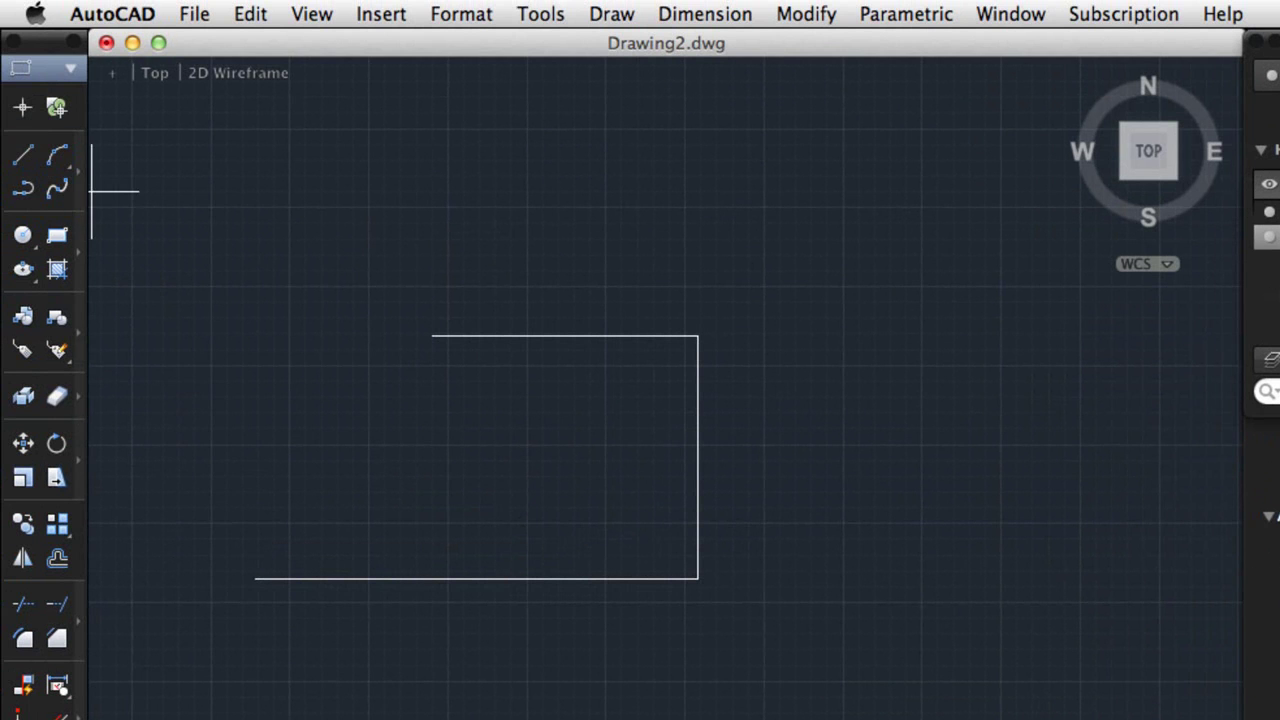
pyautogui.click(255, 578)
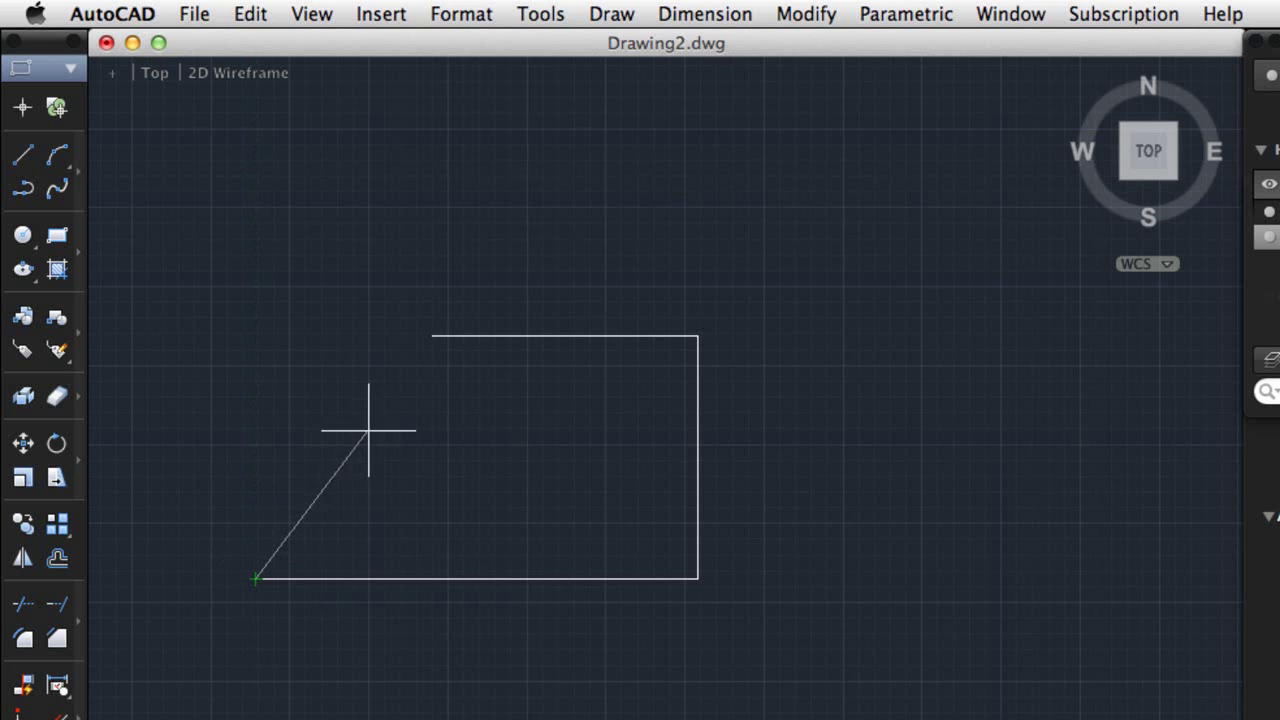
pyautogui.click(432, 336)
pyautogui.press('Return')
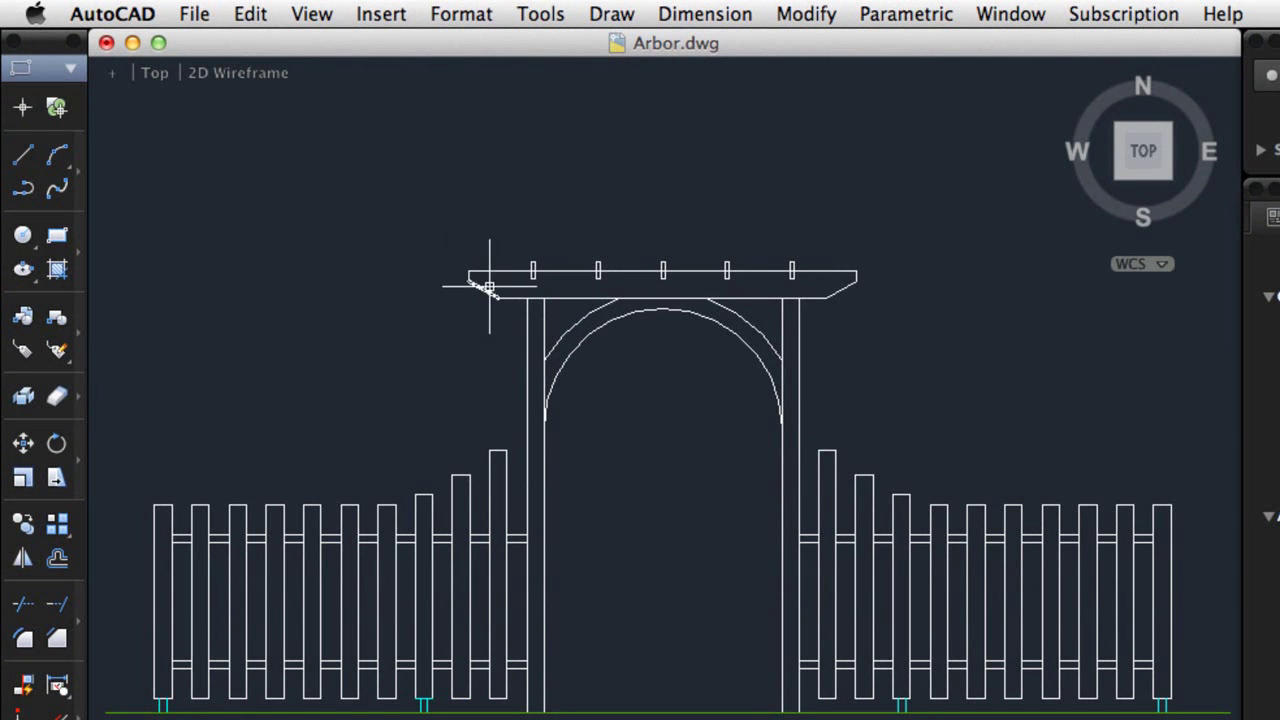
pyautogui.click(565, 328)
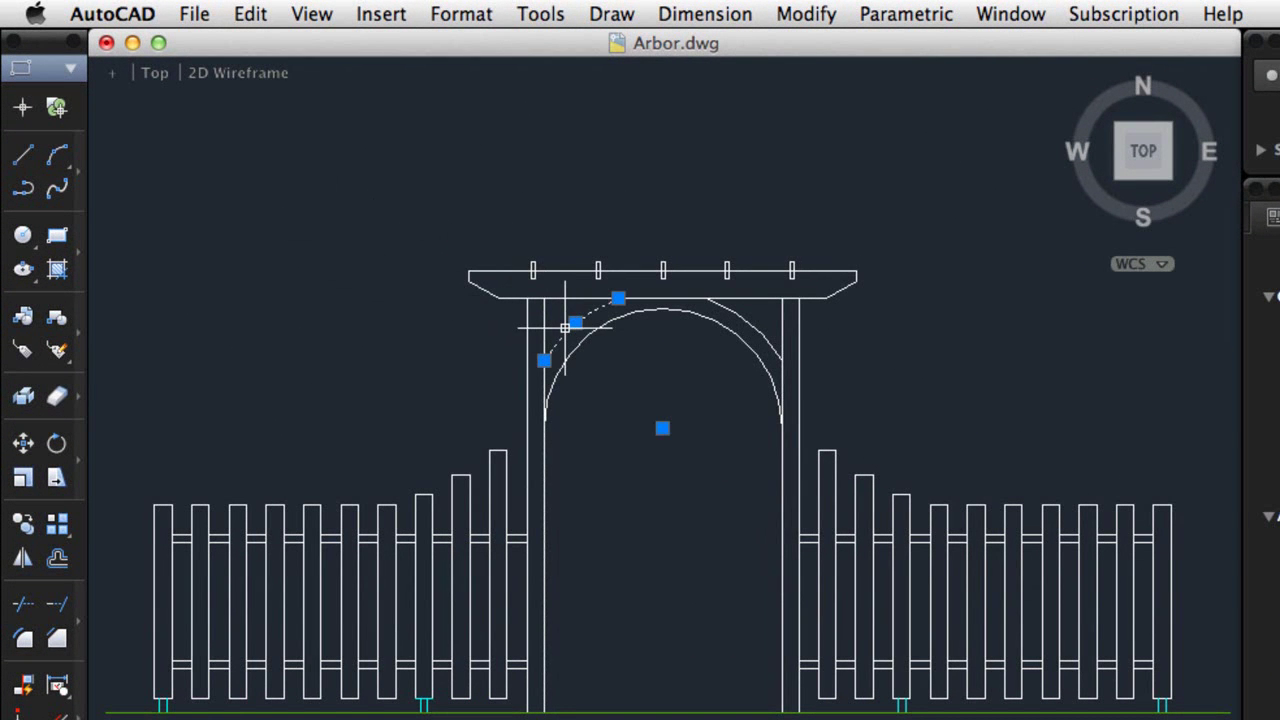
pyautogui.click(571, 353)
pyautogui.keyDown('shift'); pyautogui.click(760, 335); pyautogui.keyUp('shift')
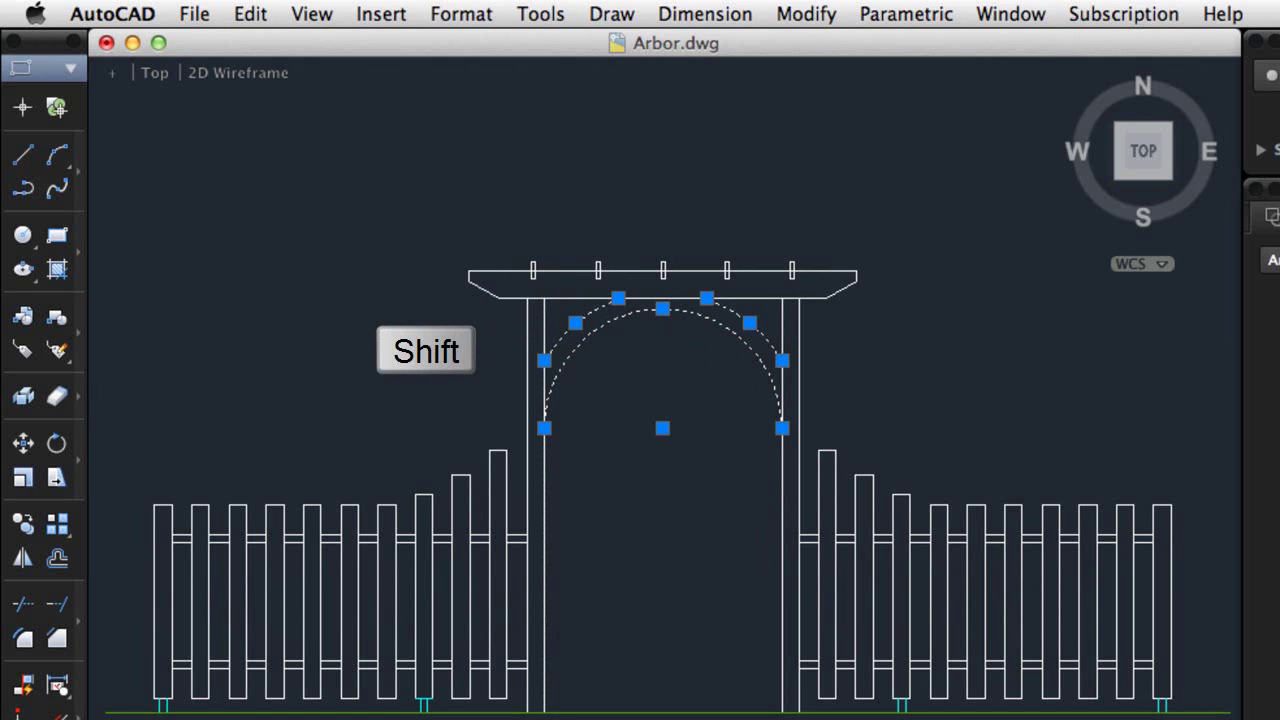
pyautogui.keyDown('shift'); pyautogui.click(738, 333); pyautogui.keyUp('shift')
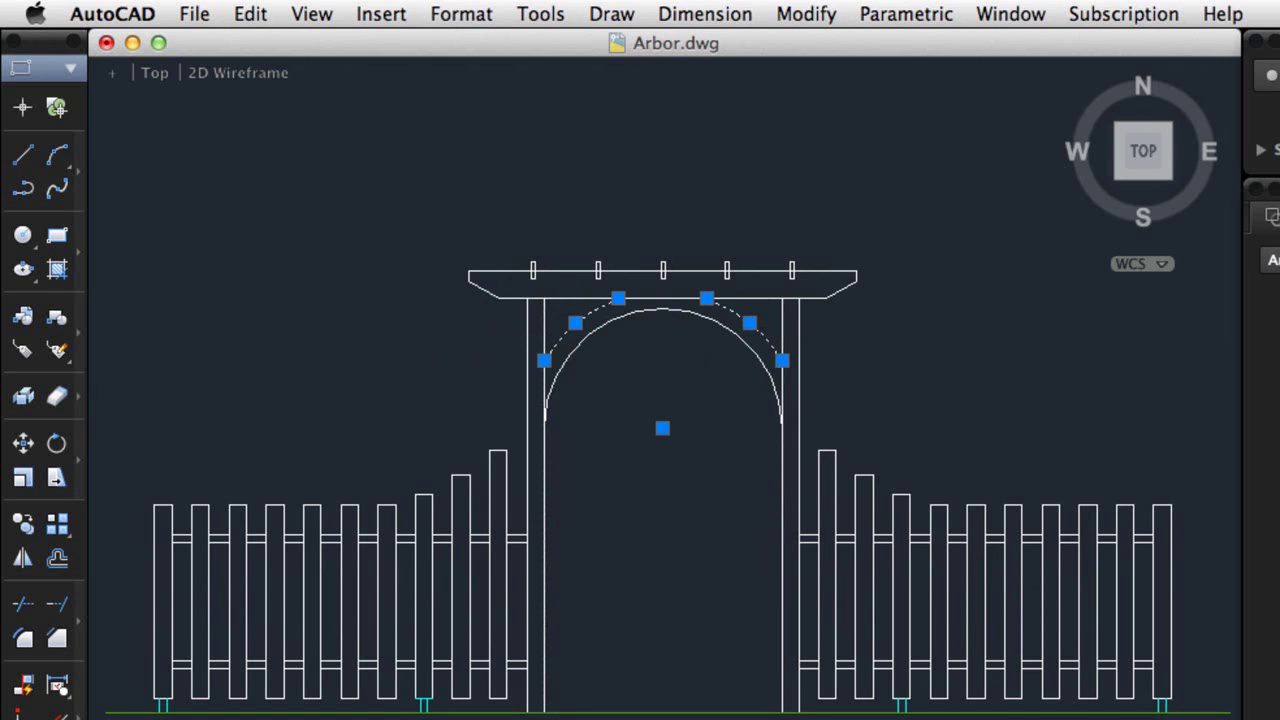
pyautogui.press('Escape')
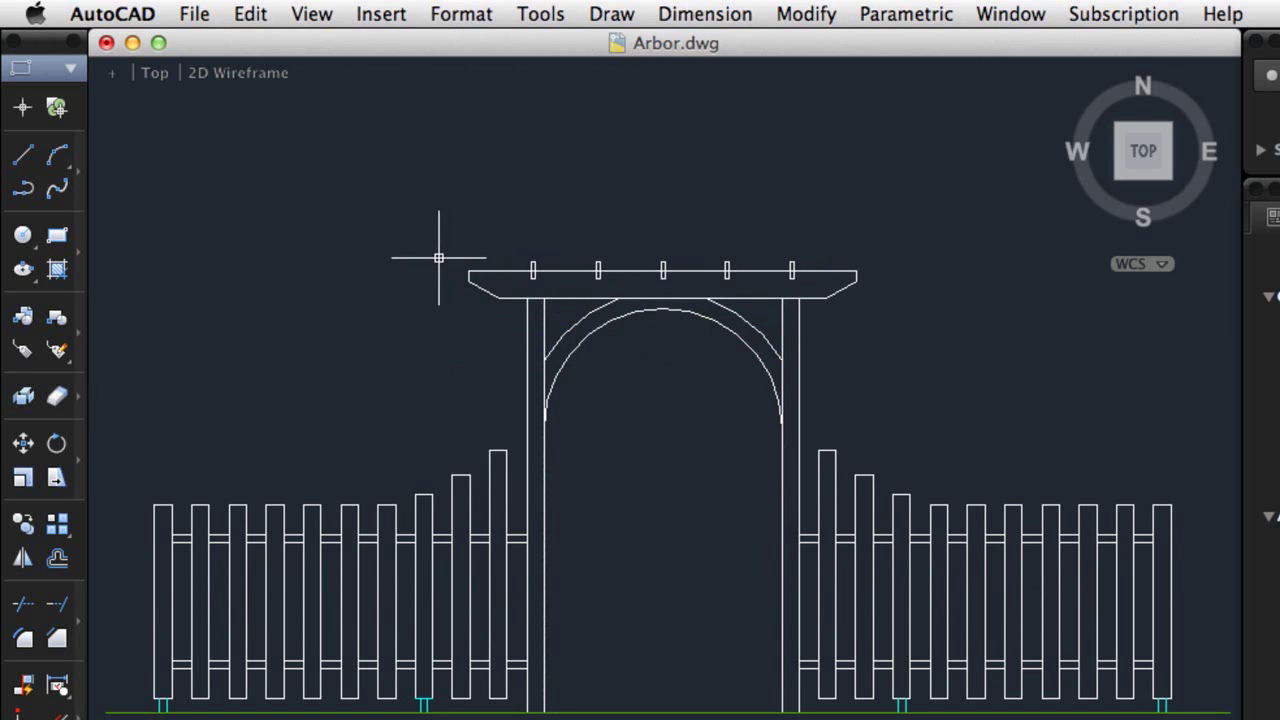
pyautogui.moveTo(434, 250); pyautogui.dragTo(894, 338)
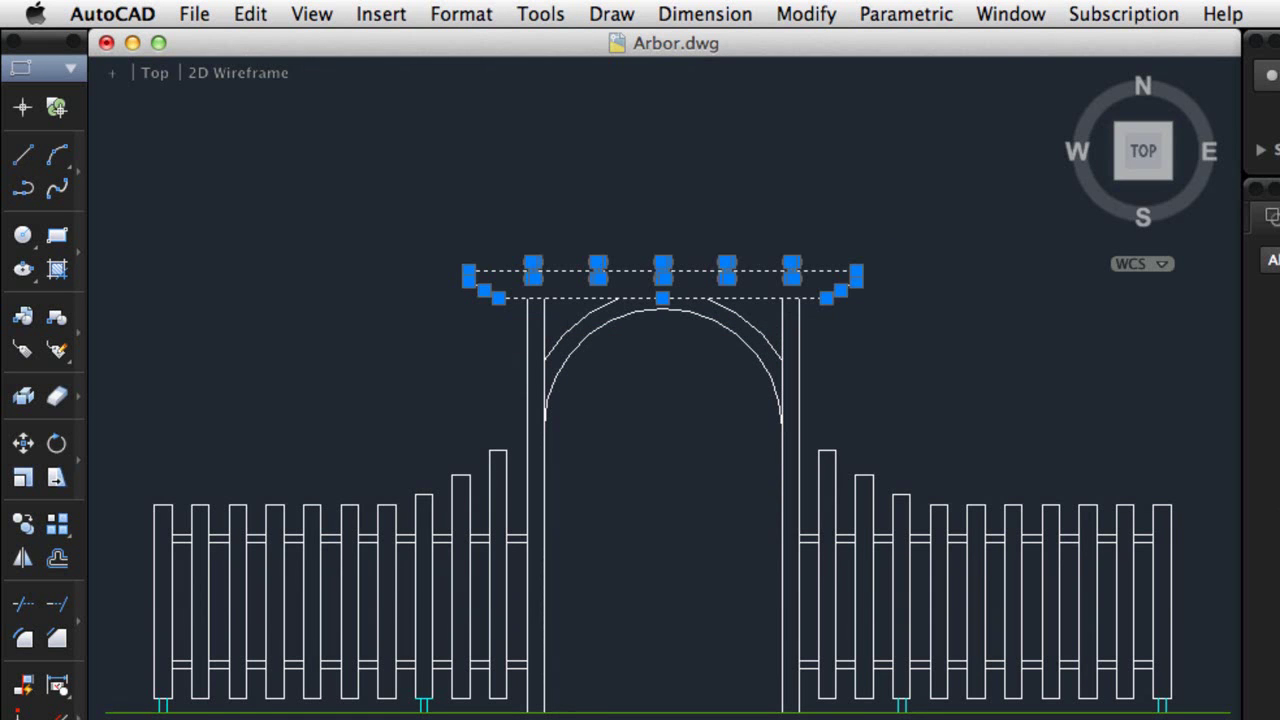
pyautogui.press('Escape')
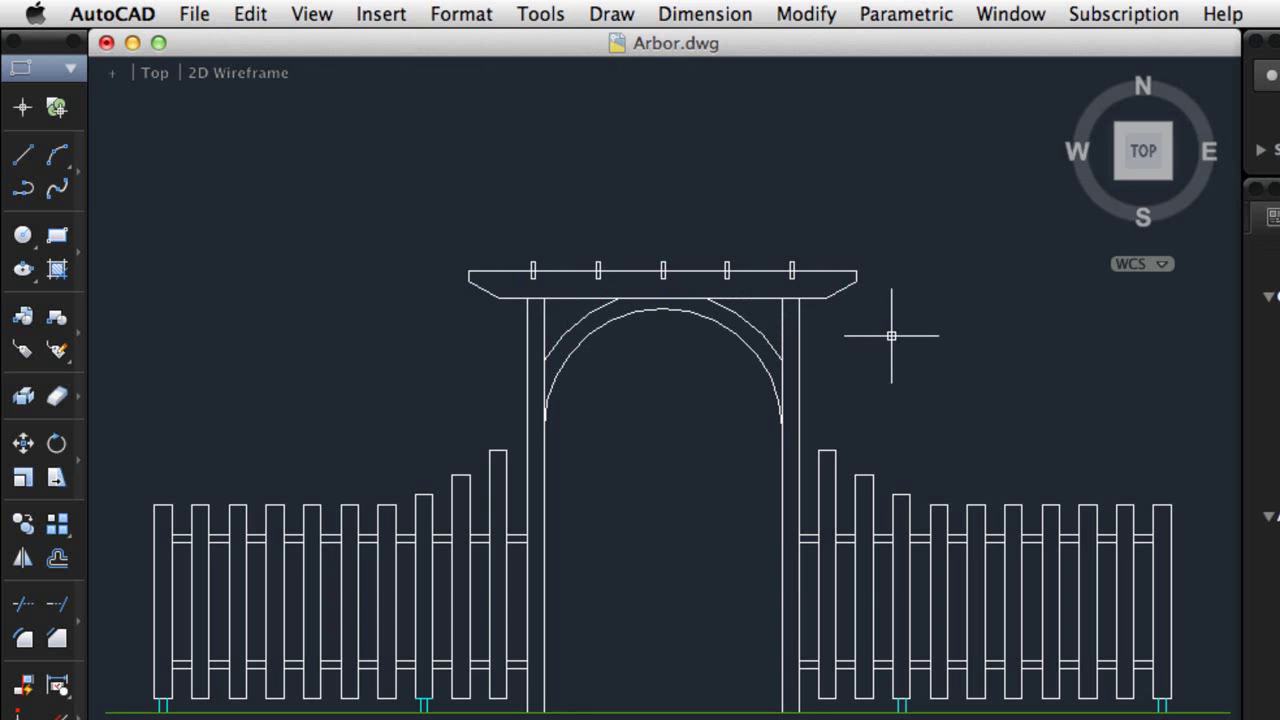
pyautogui.moveTo(882, 244); pyautogui.dragTo(431, 380)
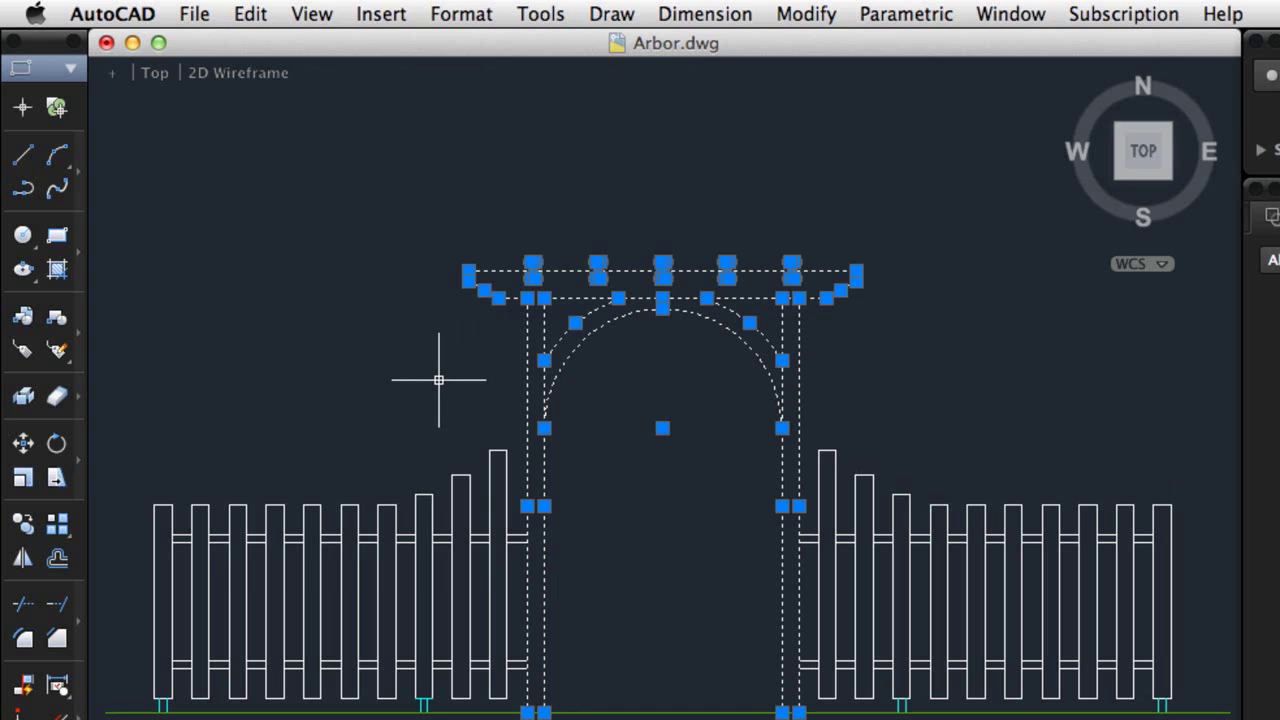
pyautogui.press('Escape')
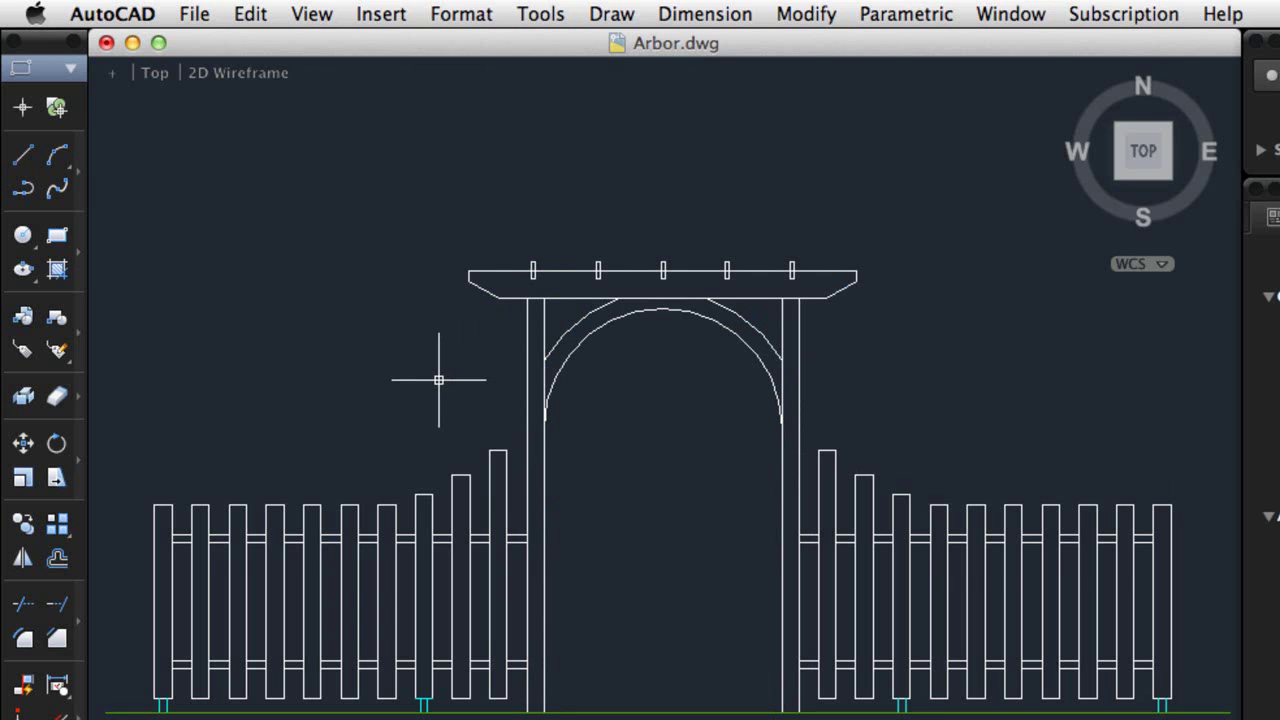
pyautogui.click(553, 350)
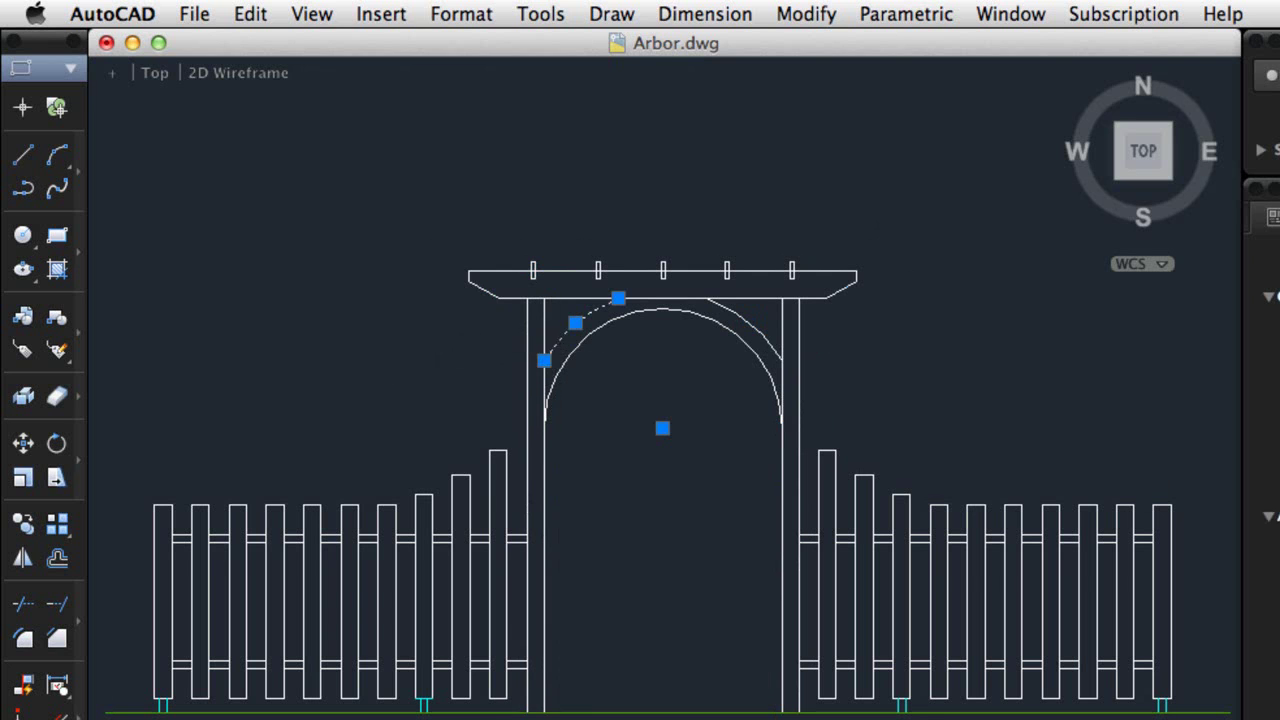
pyautogui.click(762, 332)
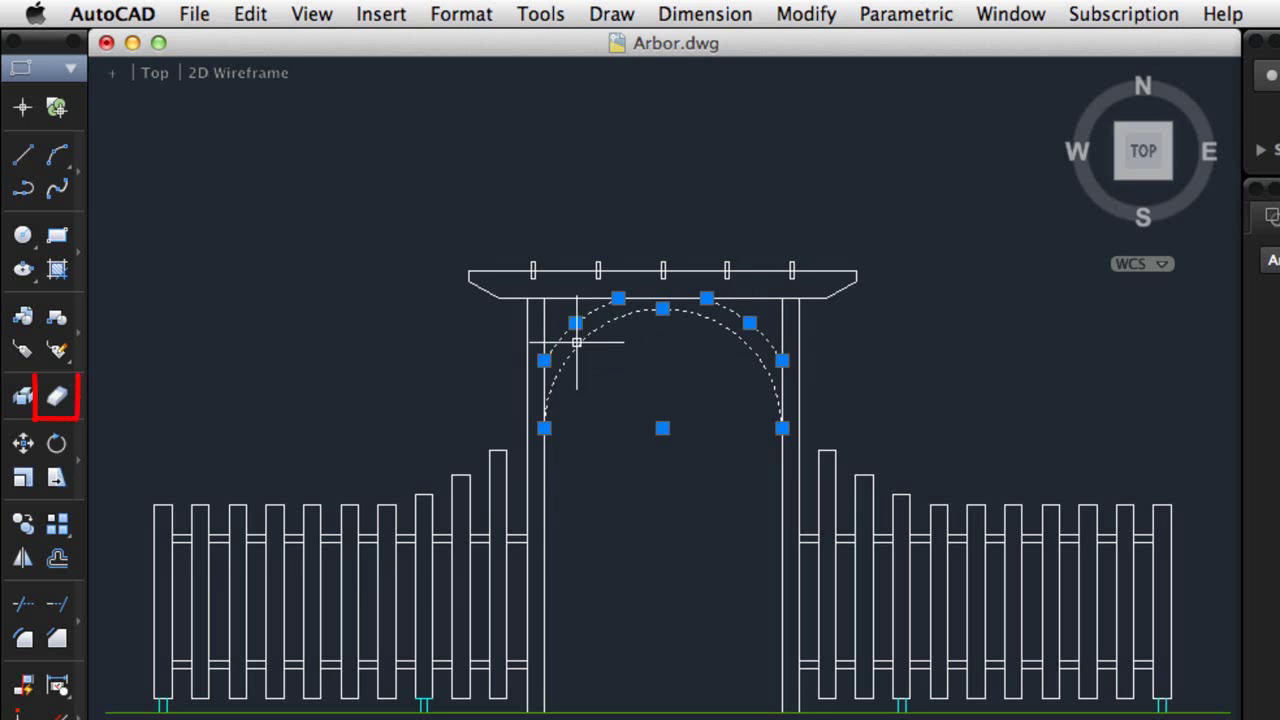
pyautogui.click(56, 398)
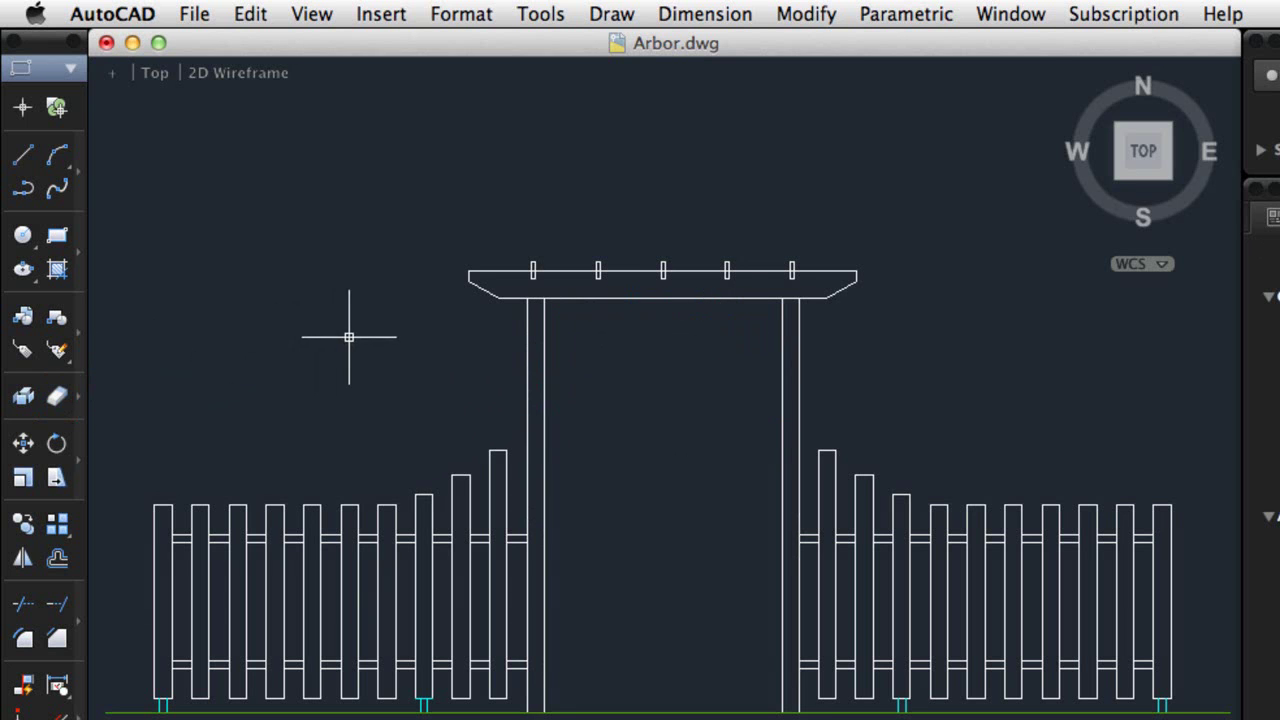
pyautogui.rightClick(348, 343)
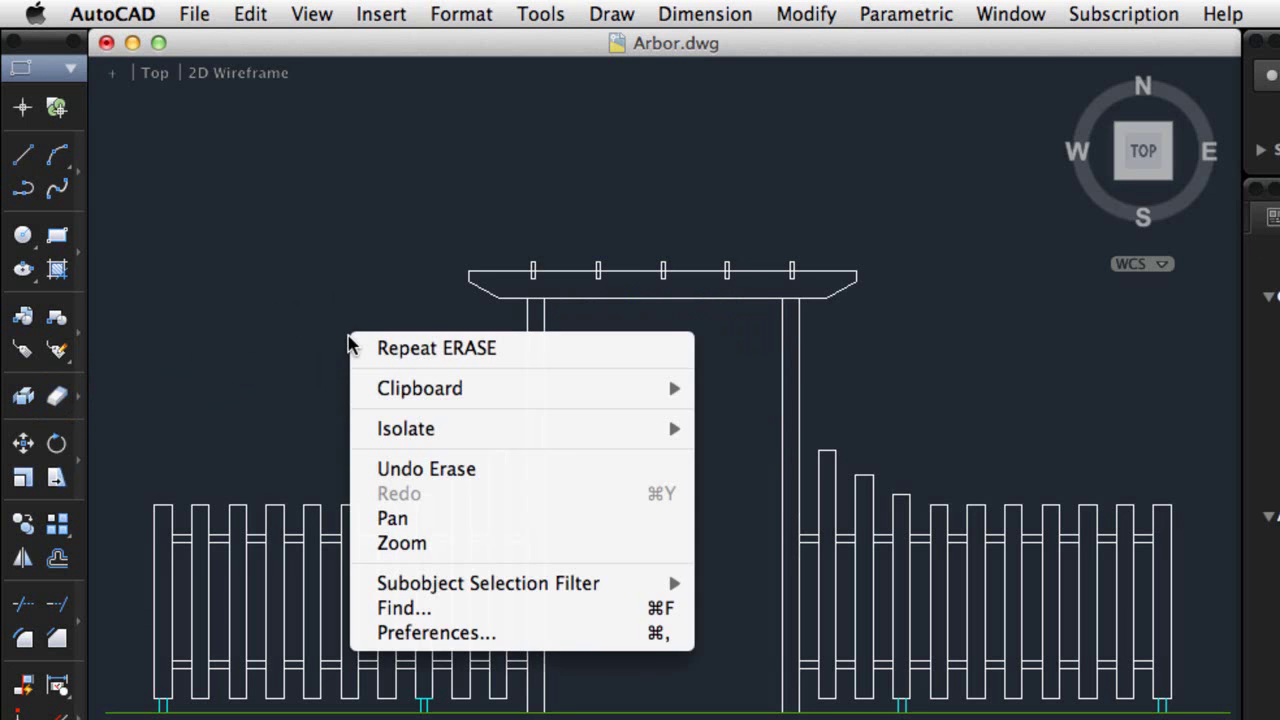
pyautogui.click(434, 470)
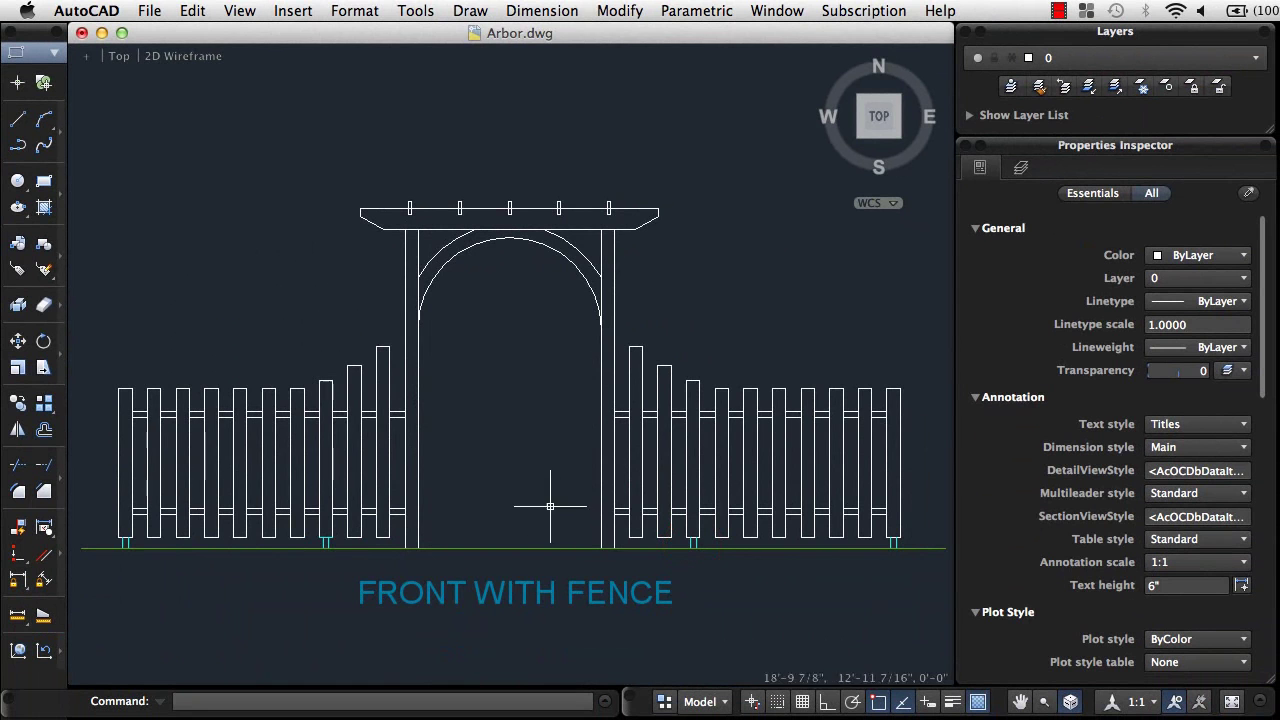
pyautogui.scroll(10, 572, 534)
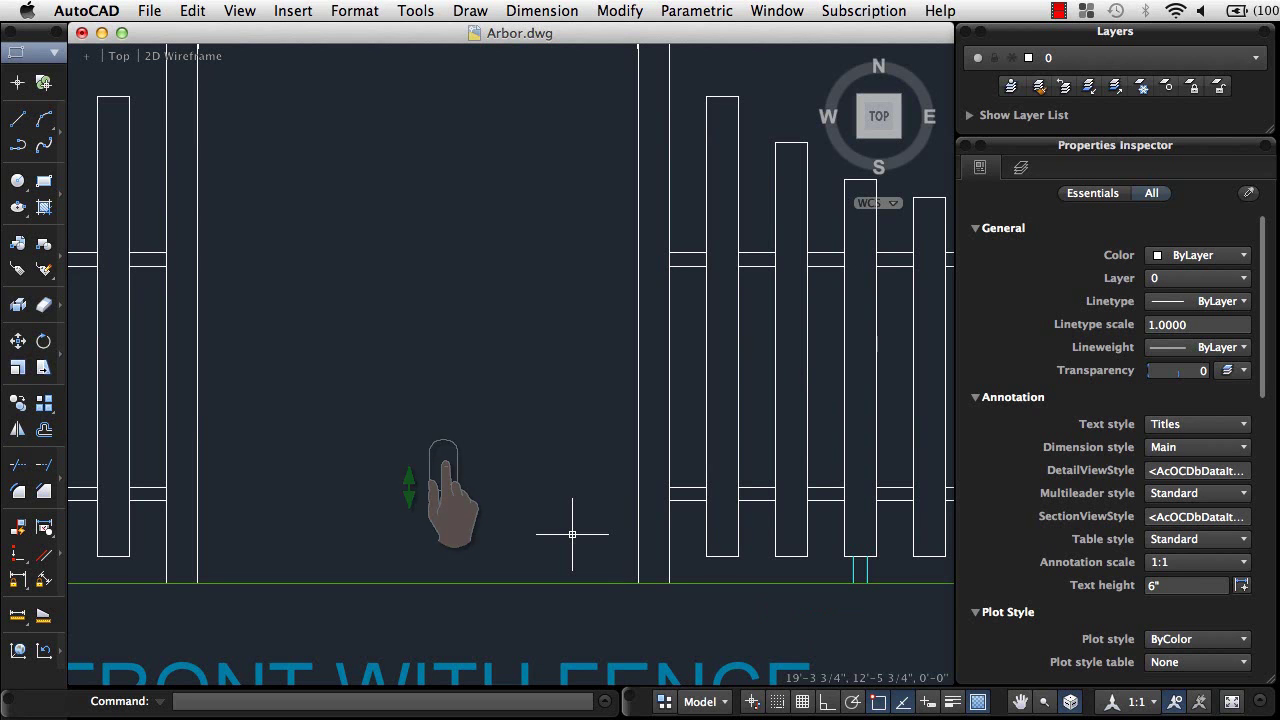
# Move the two short post-base lines right so they sit beneath the next picket.
pyautogui.moveTo(572, 534)
pyautogui.mouseDown()
pyautogui.moveTo(271, 520)
pyautogui.moveTo(174, 540)
pyautogui.mouseUp()
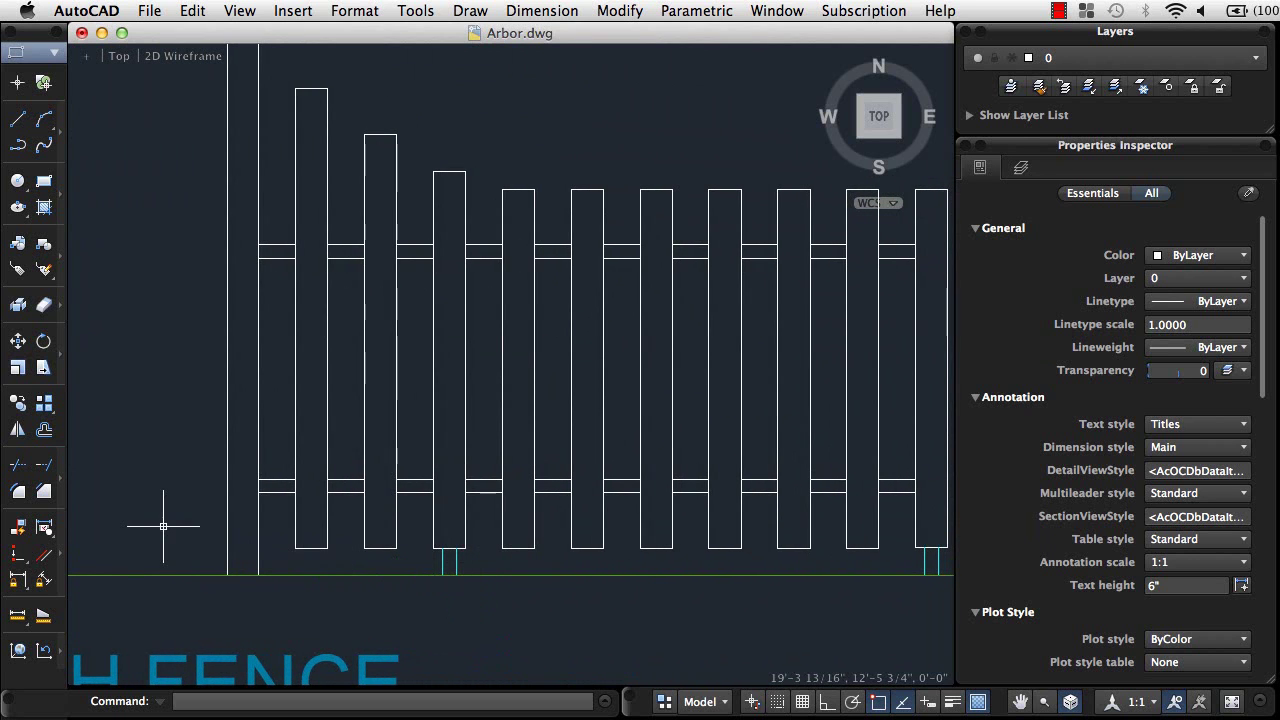
pyautogui.click(461, 560)
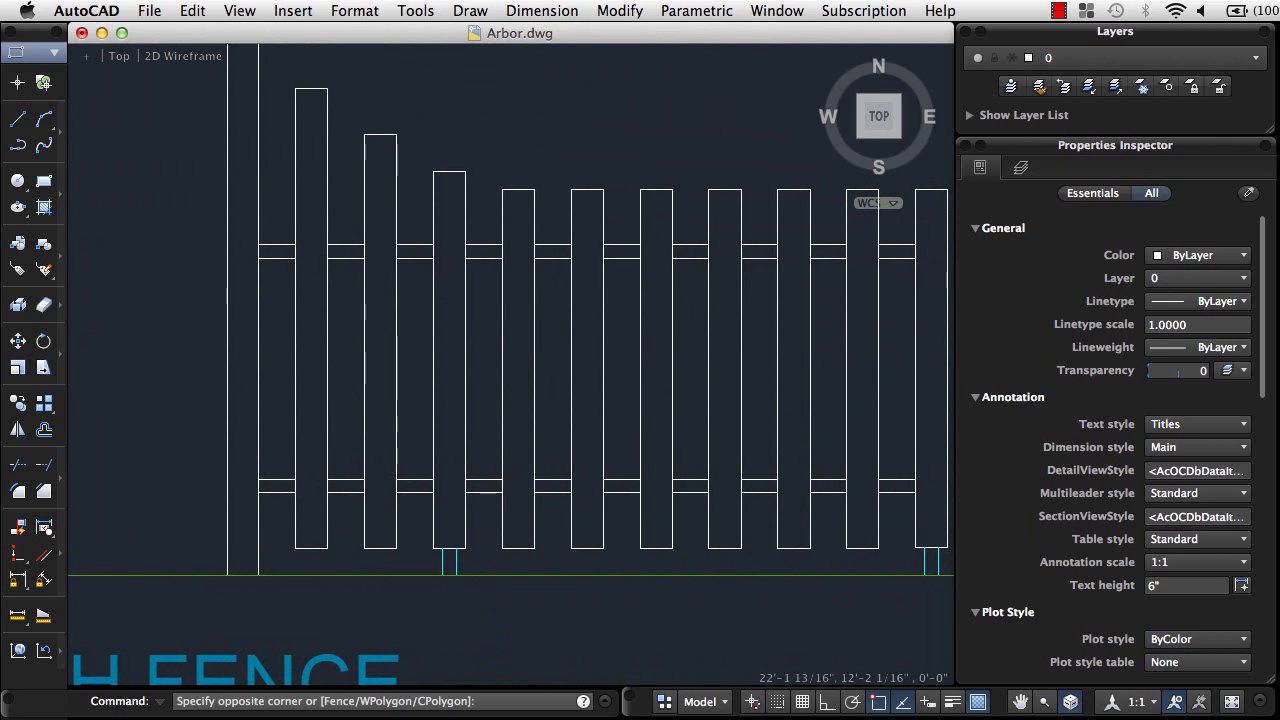
pyautogui.click(436, 572)
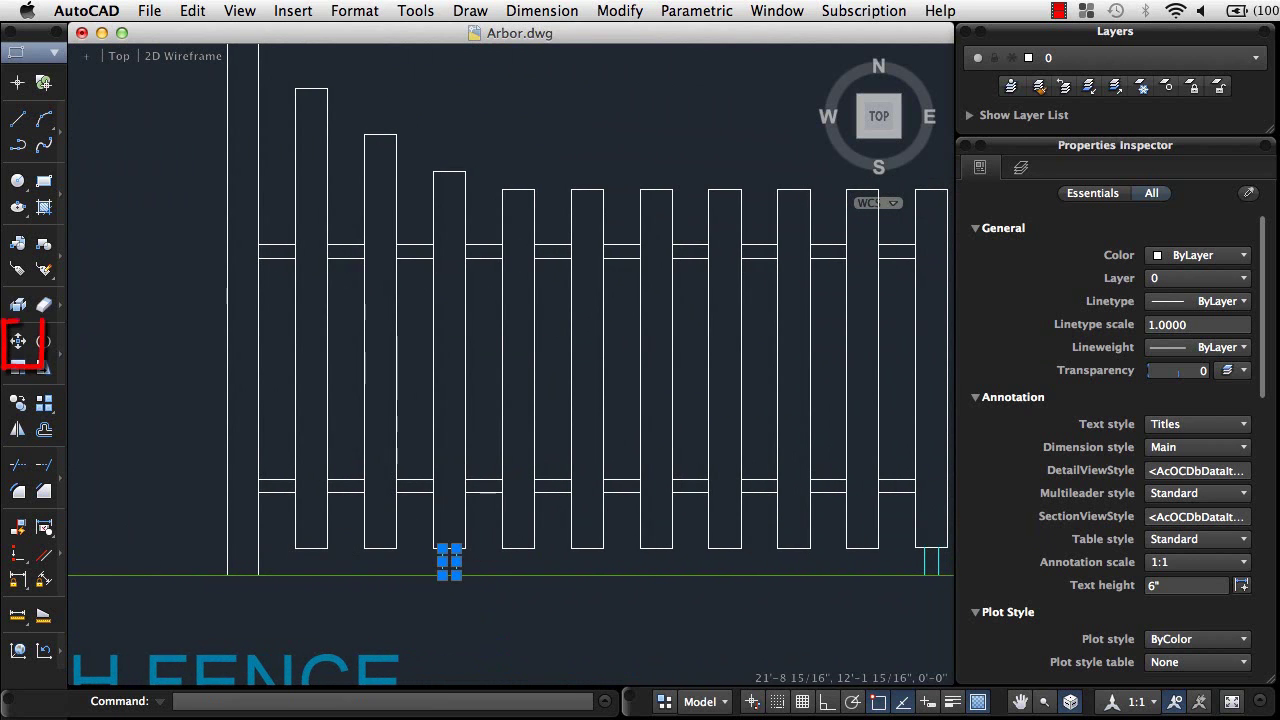
pyautogui.click(21, 343)
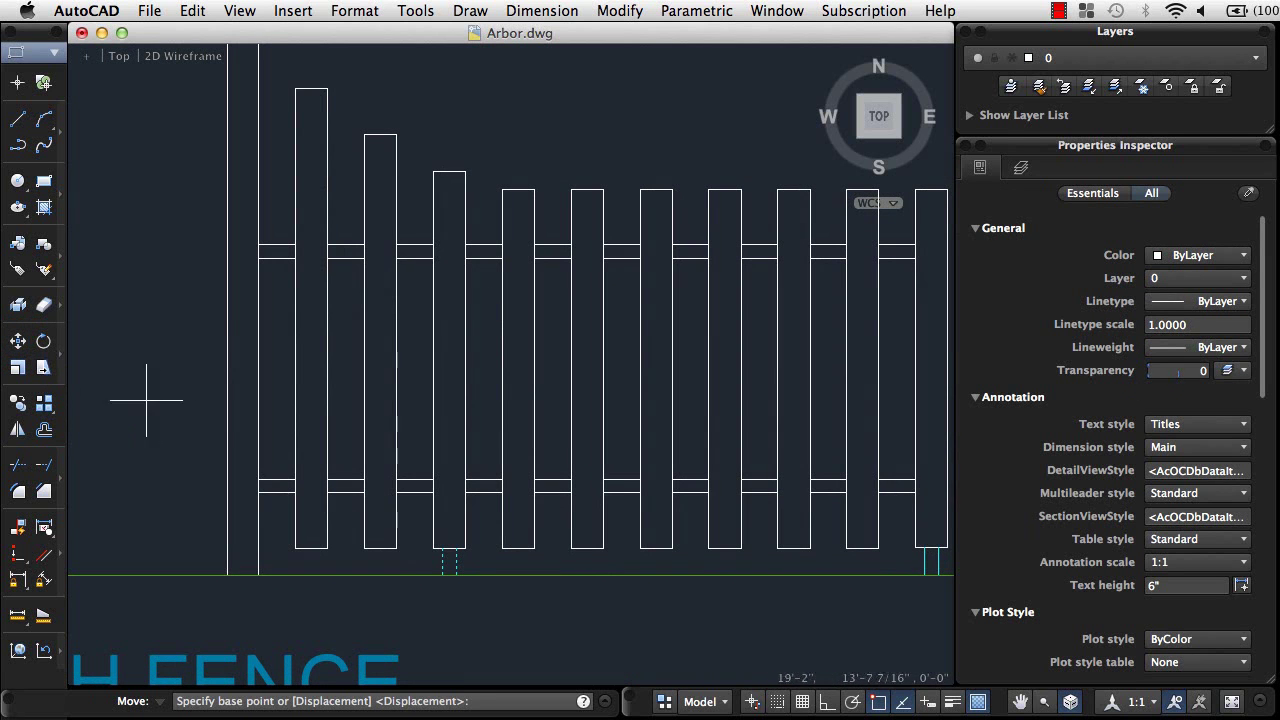
pyautogui.click(433, 548)
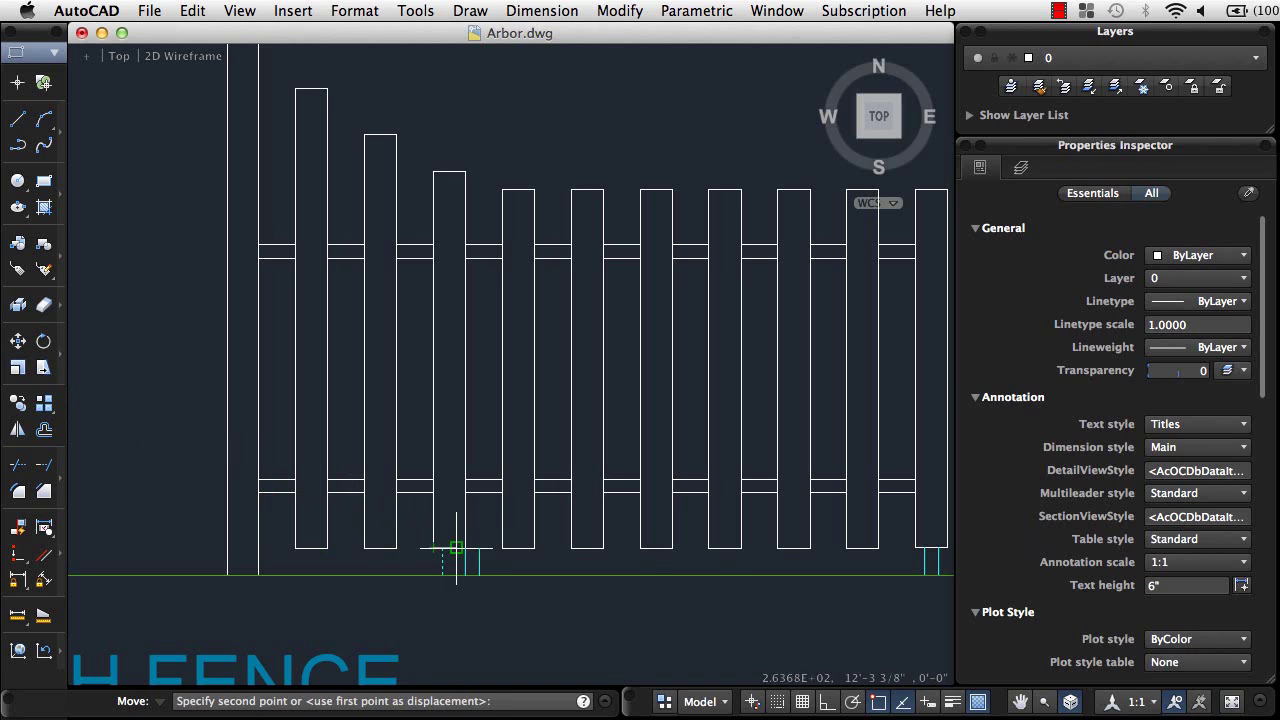
pyautogui.click(570, 548)
# Zoom to extents to show the whole drawing.
pyautogui.write('zoom')
pyautogui.press('Return')
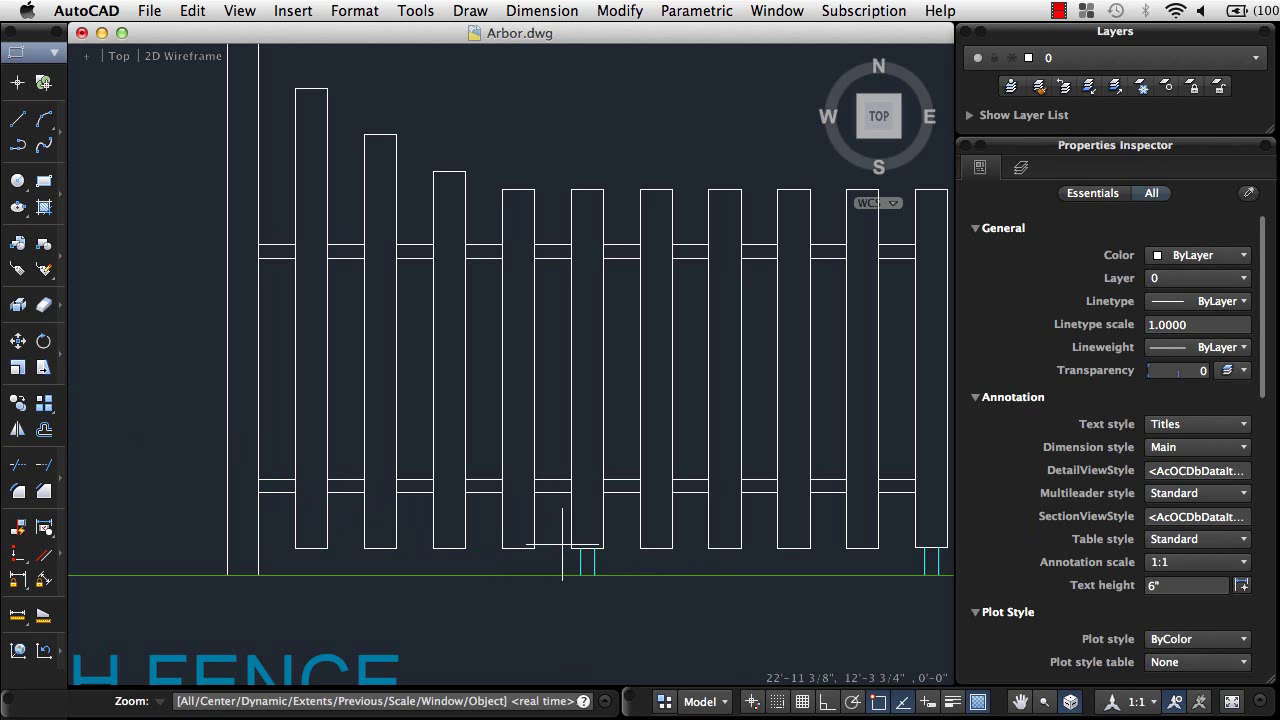
pyautogui.write('e')
pyautogui.press('Return')
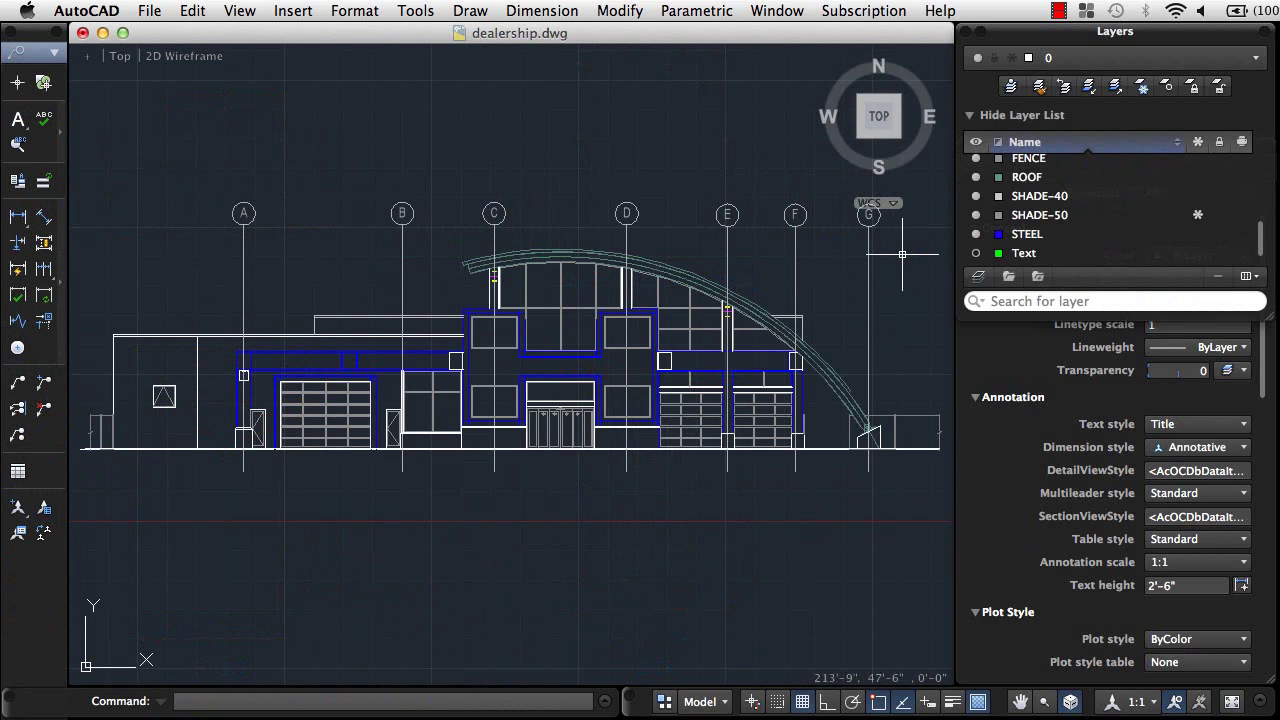
# Turn on the Dimension, callouts and Text layers in dealership.dwg.
pyautogui.scroll(3, 1050, 210)
pyautogui.click(977, 194)
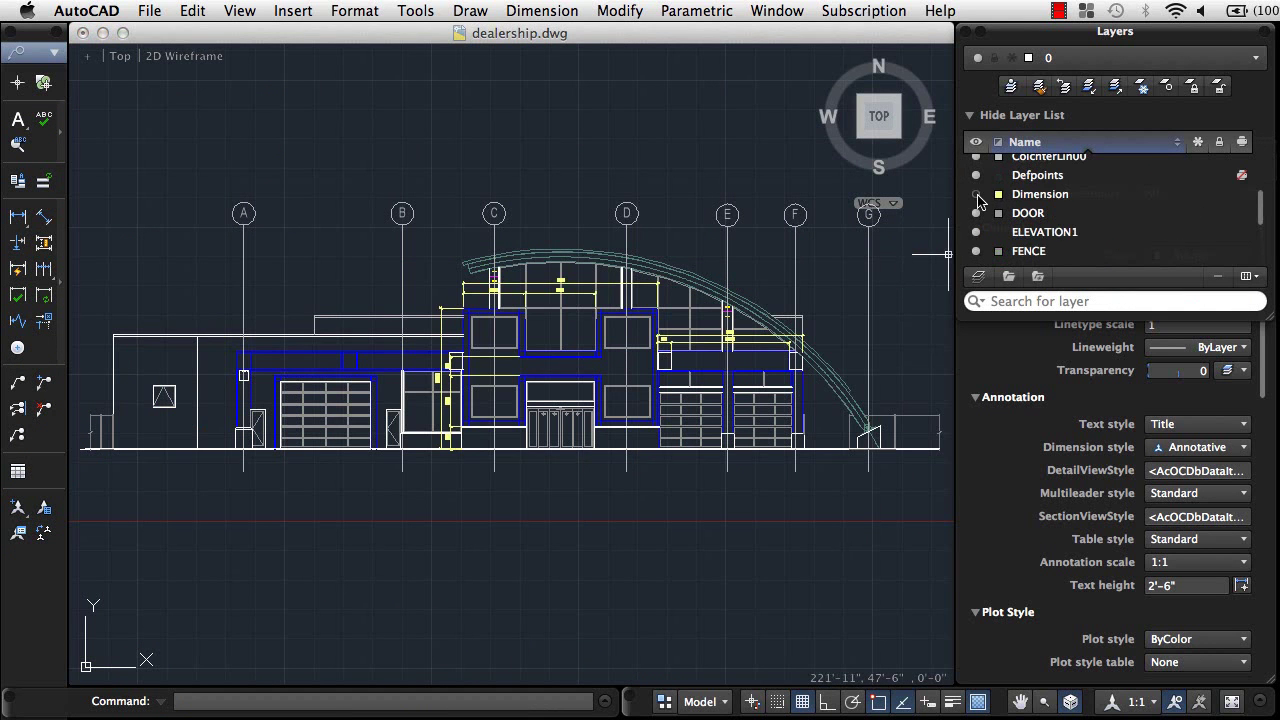
pyautogui.scroll(3, 1050, 200)
pyautogui.click(977, 190)
pyautogui.scroll(-5, 1050, 210)
pyautogui.click(976, 238)
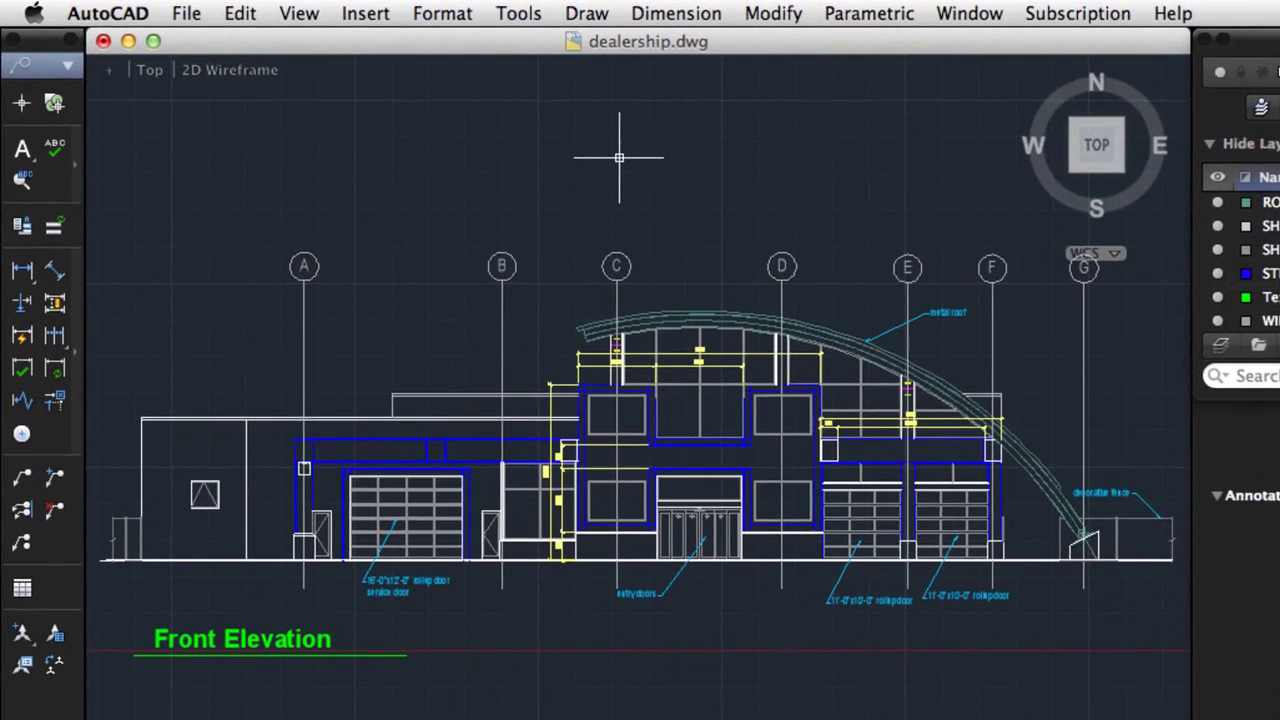
# Make Title the current text style.
pyautogui.click(355, 11)
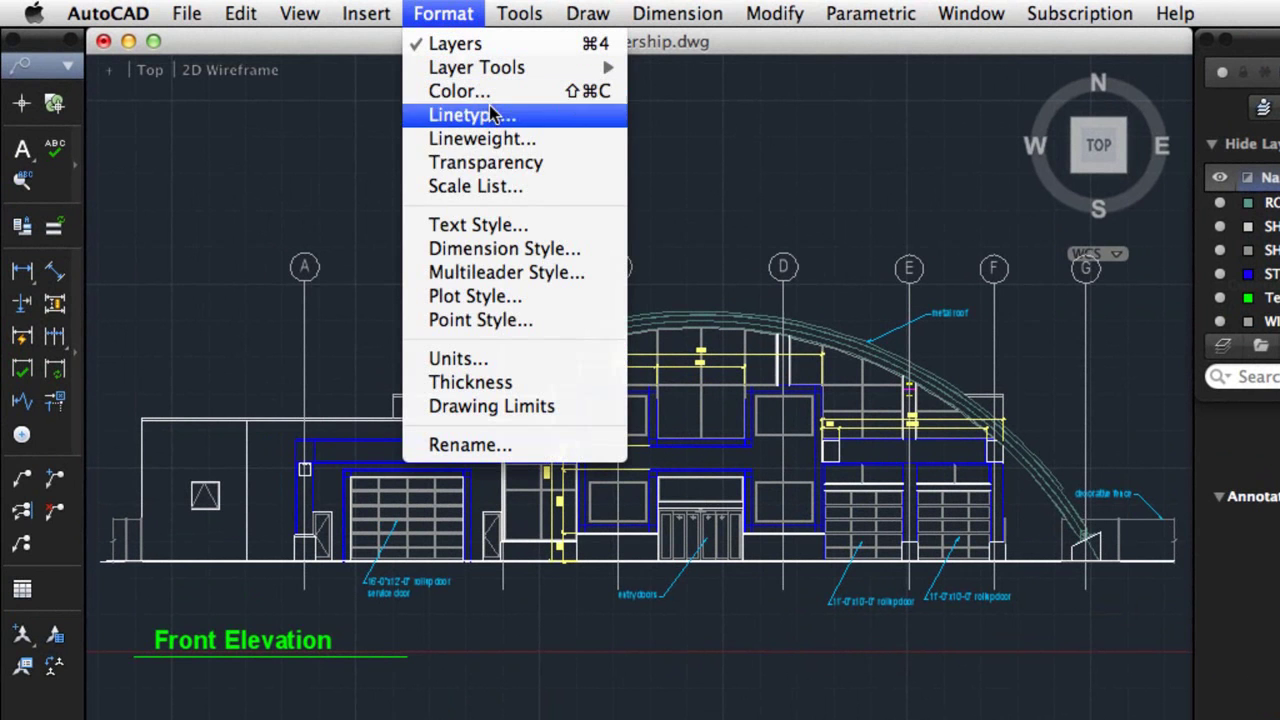
pyautogui.click(480, 224)
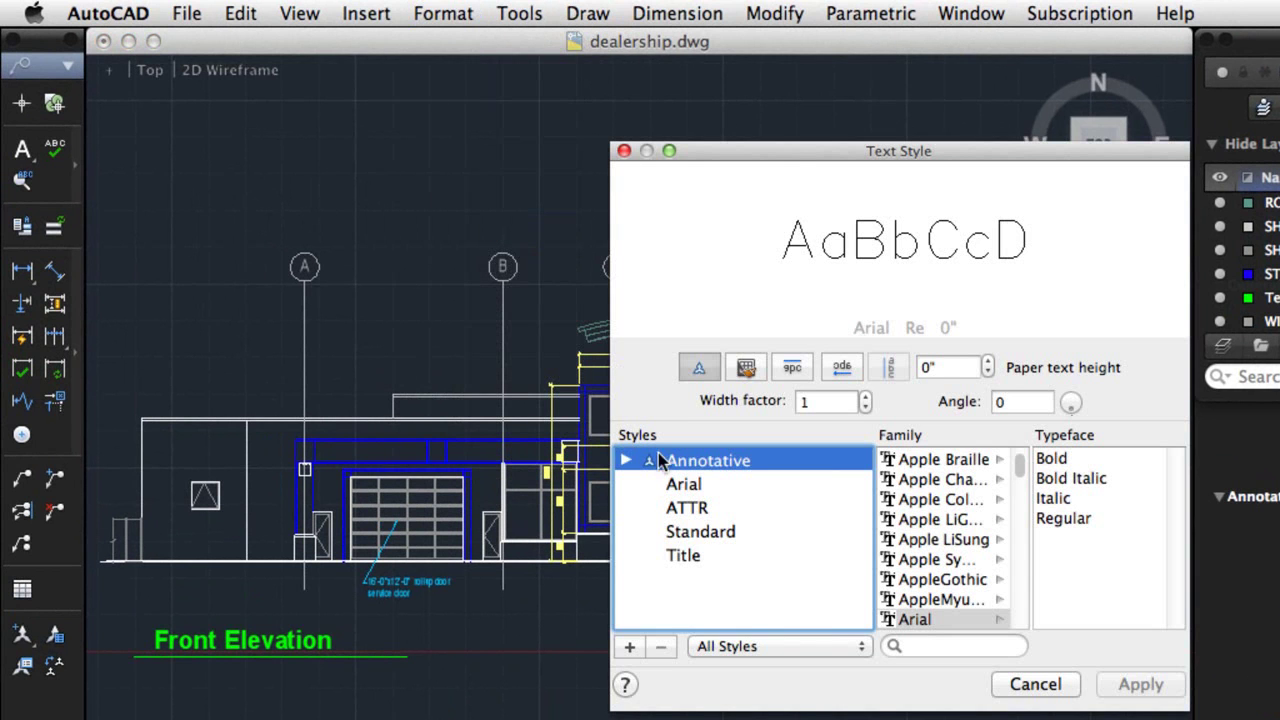
pyautogui.click(686, 555)
pyautogui.rightClick(702, 556)
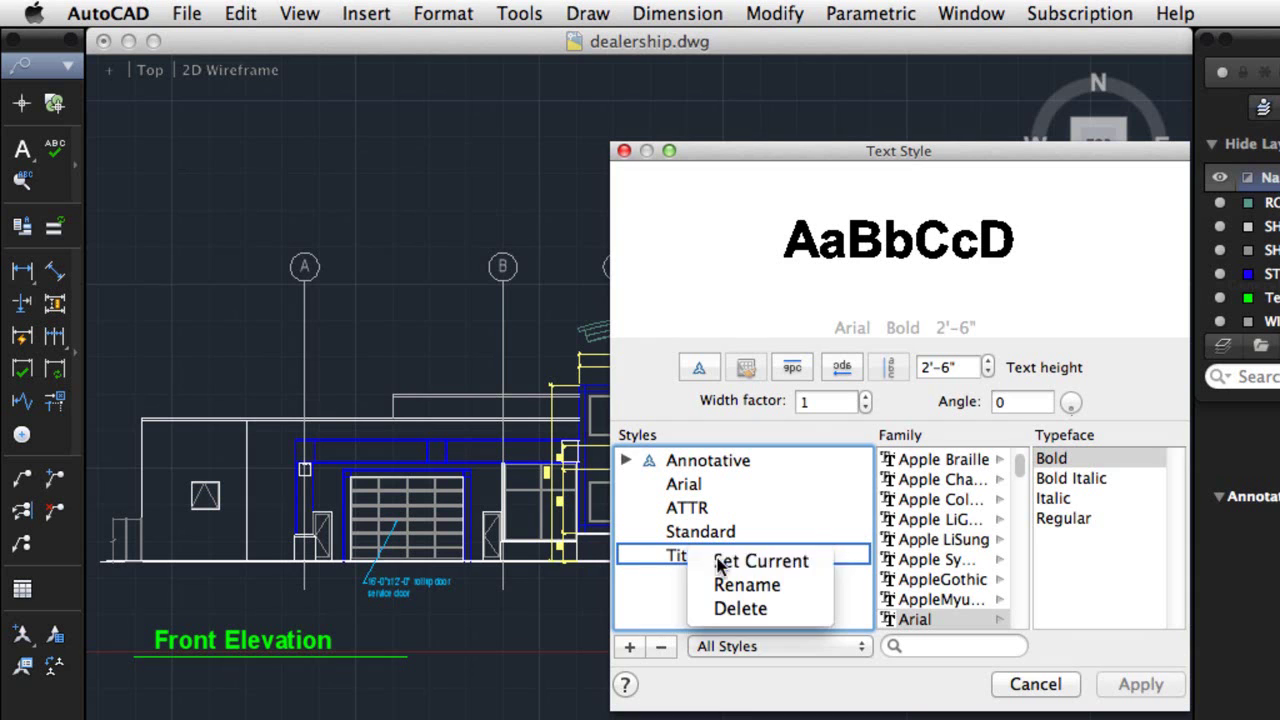
pyautogui.click(716, 563)
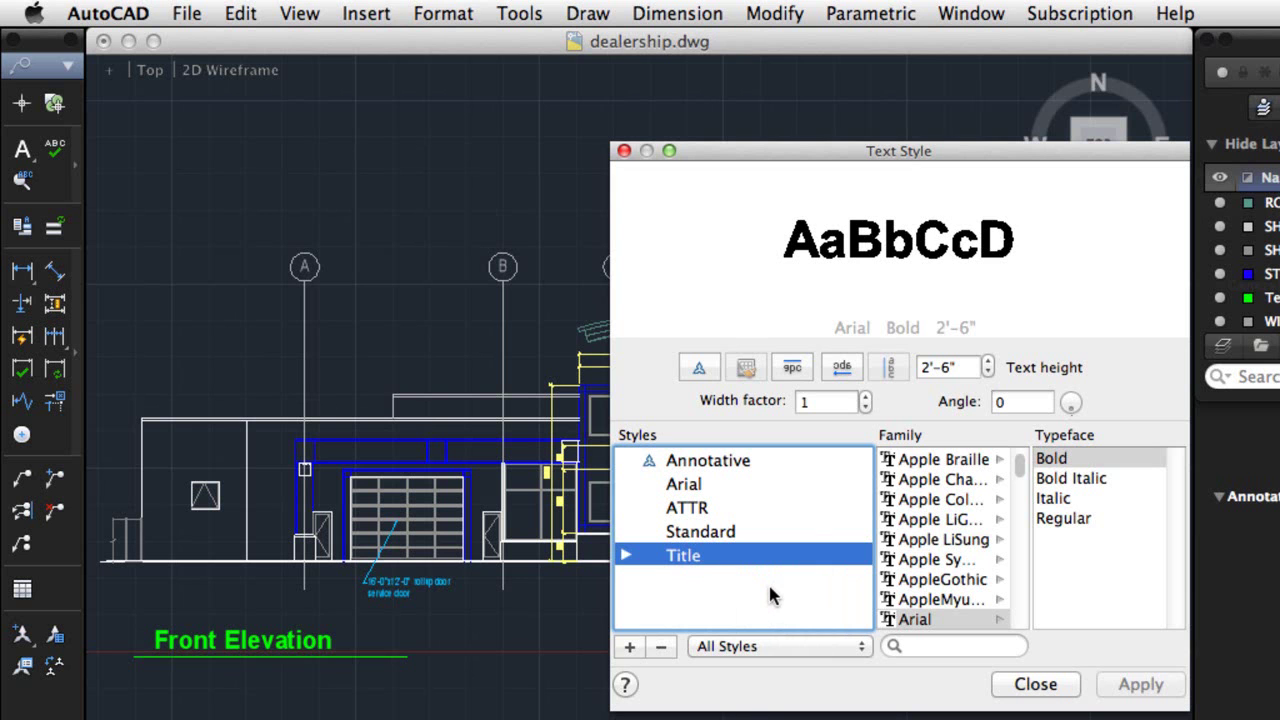
pyautogui.click(1020, 684)
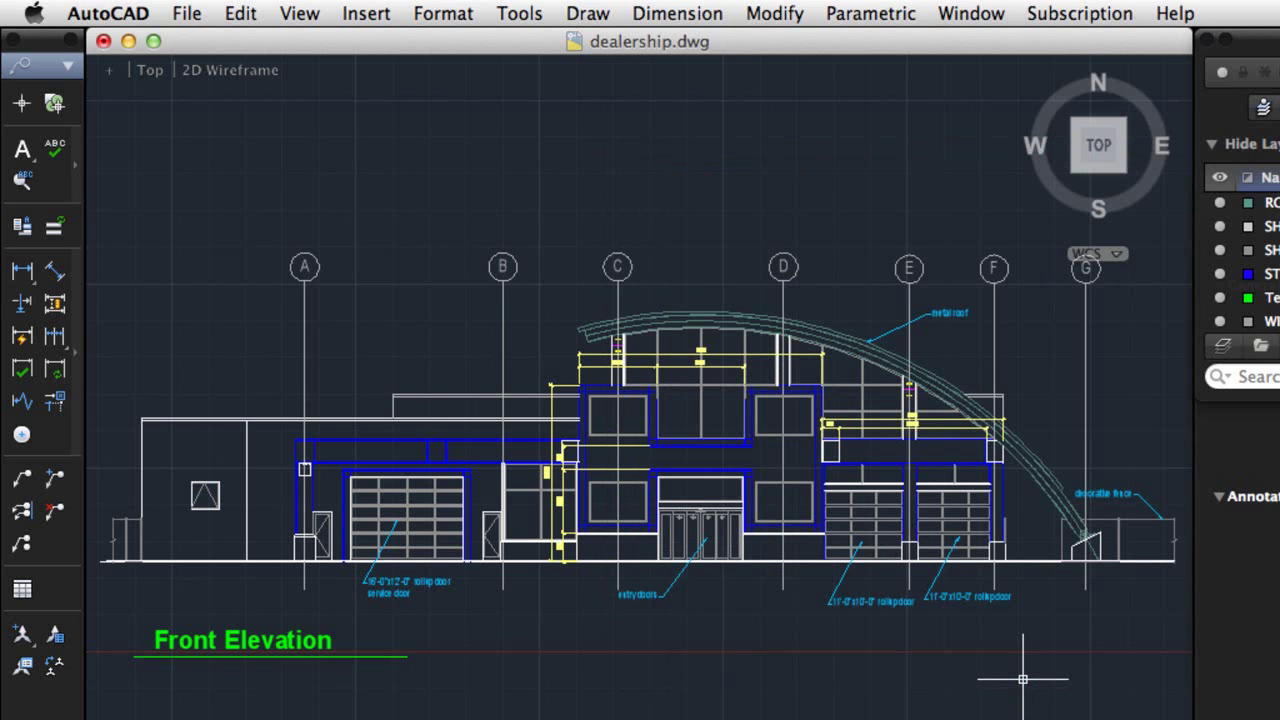
# Make Main the current dimension style, replacing Annotative.
pyautogui.click(437, 14)
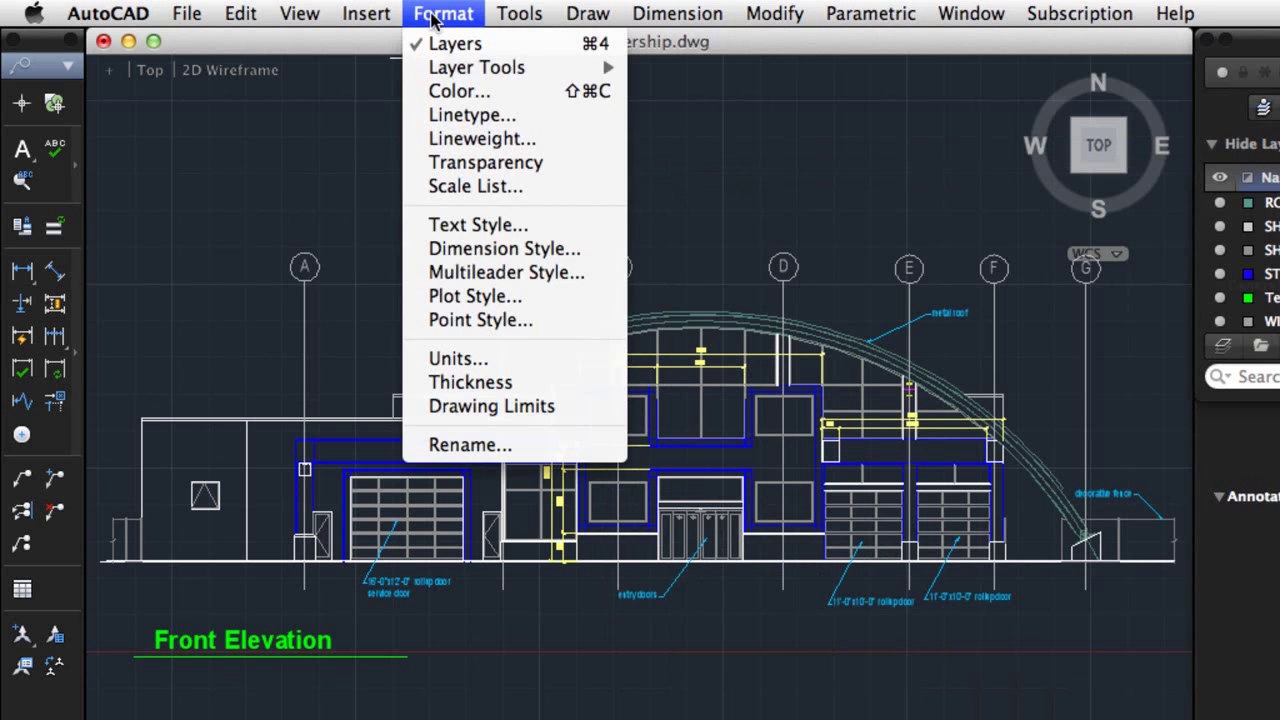
pyautogui.click(494, 249)
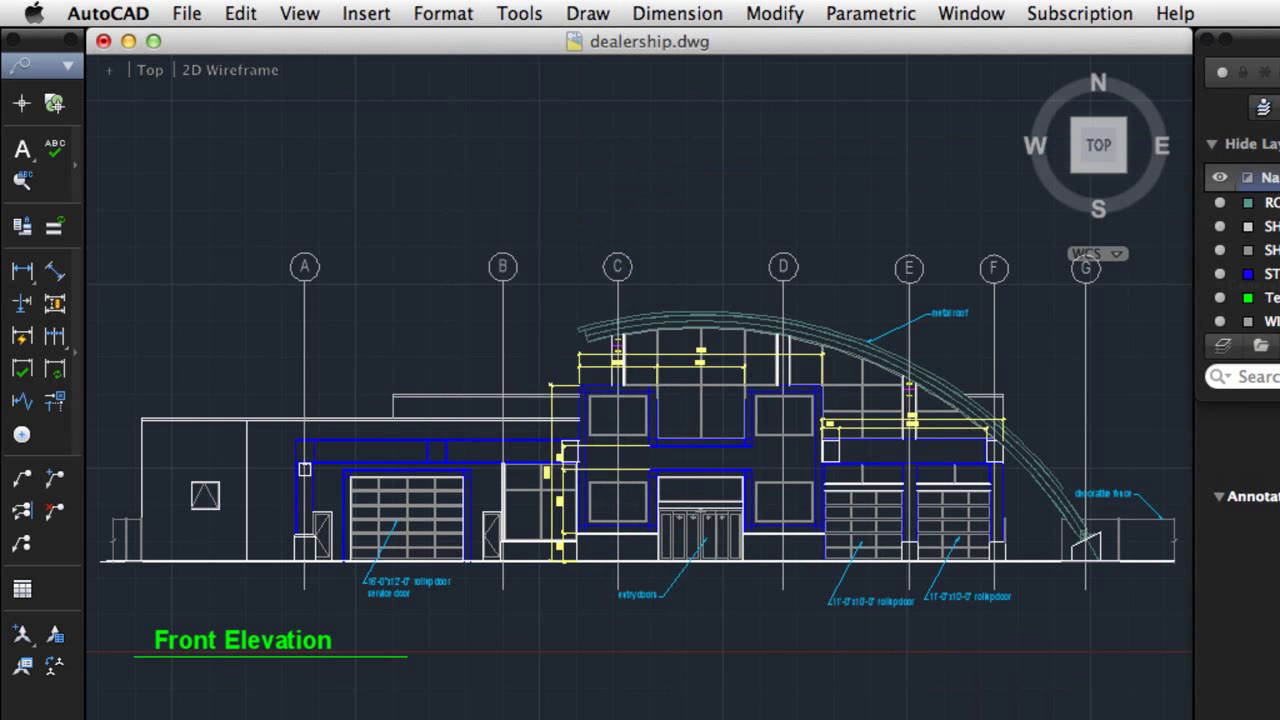
pyautogui.click(651, 289)
pyautogui.rightClick(663, 292)
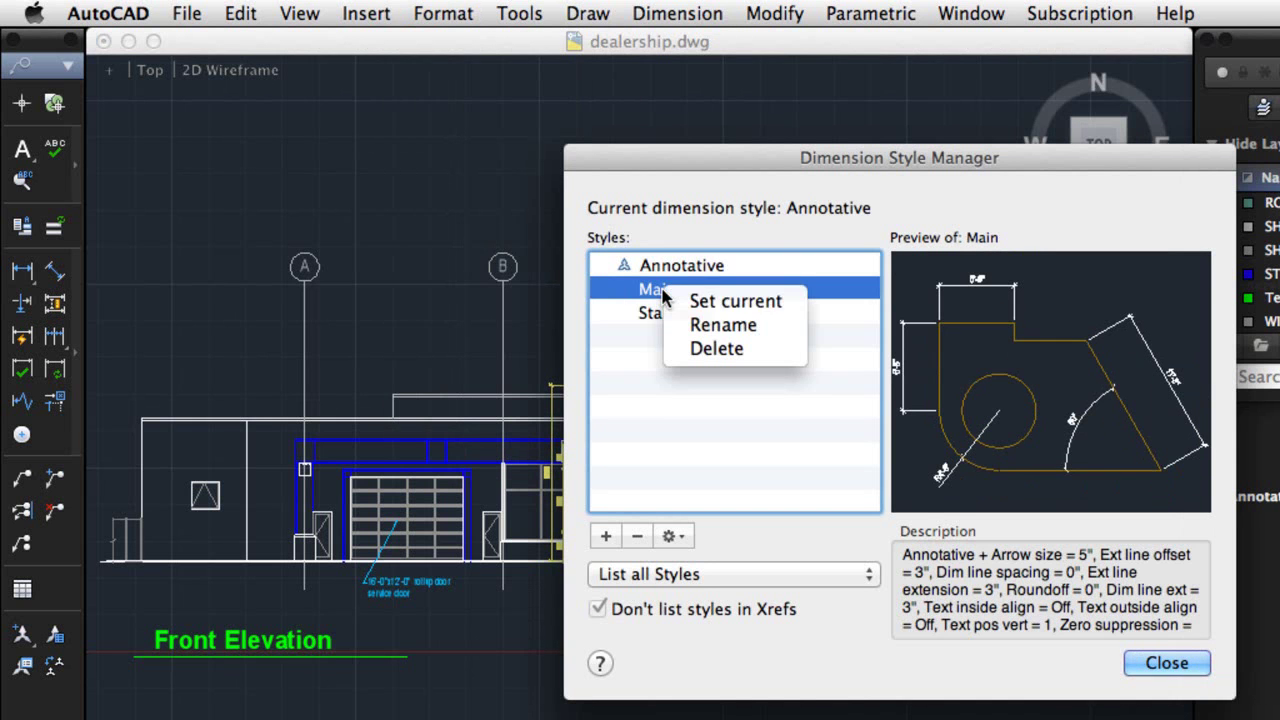
pyautogui.click(700, 302)
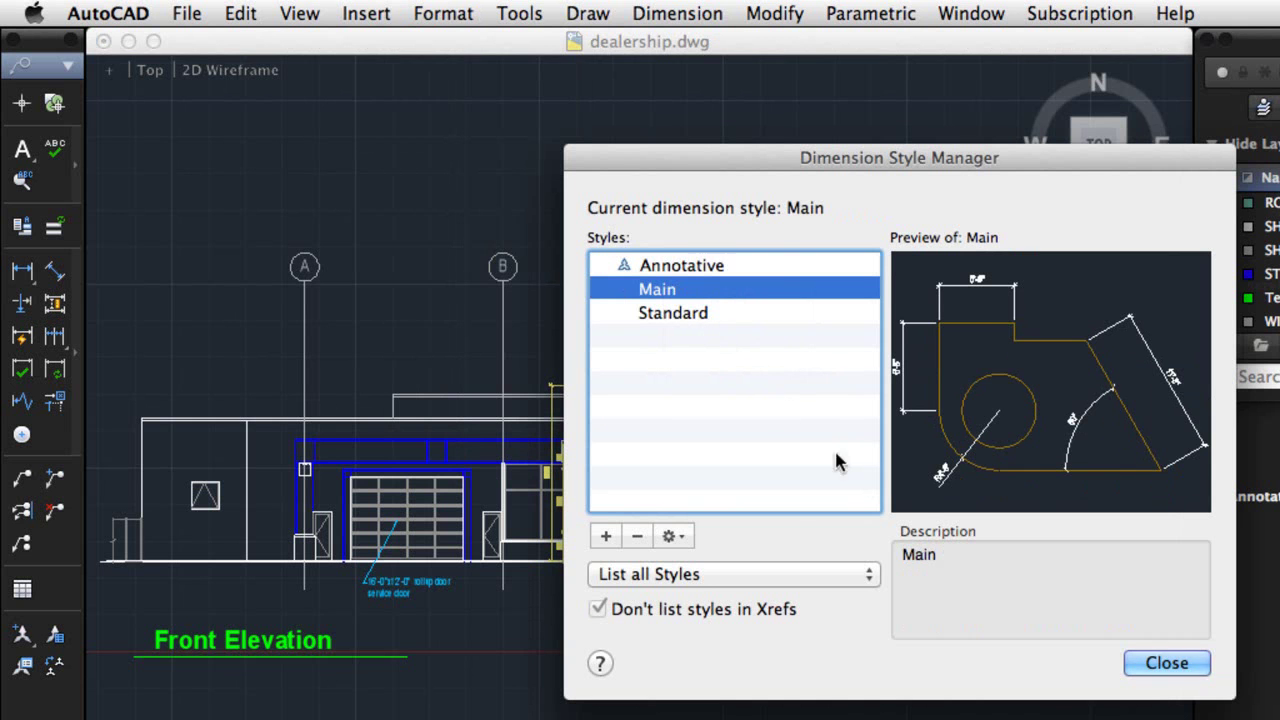
pyautogui.click(1162, 668)
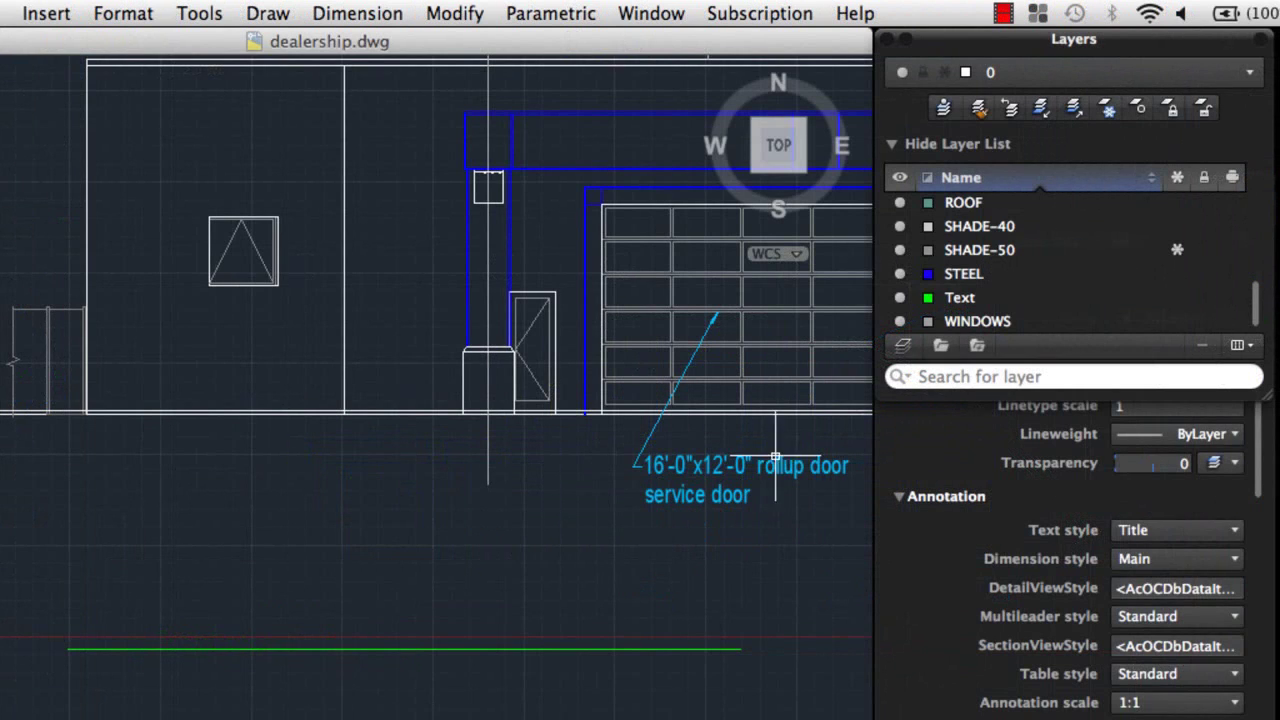
# On the Text layer, place a multiline 'Front Elevation' title below the elevation.
pyautogui.doubleClick(958, 298)
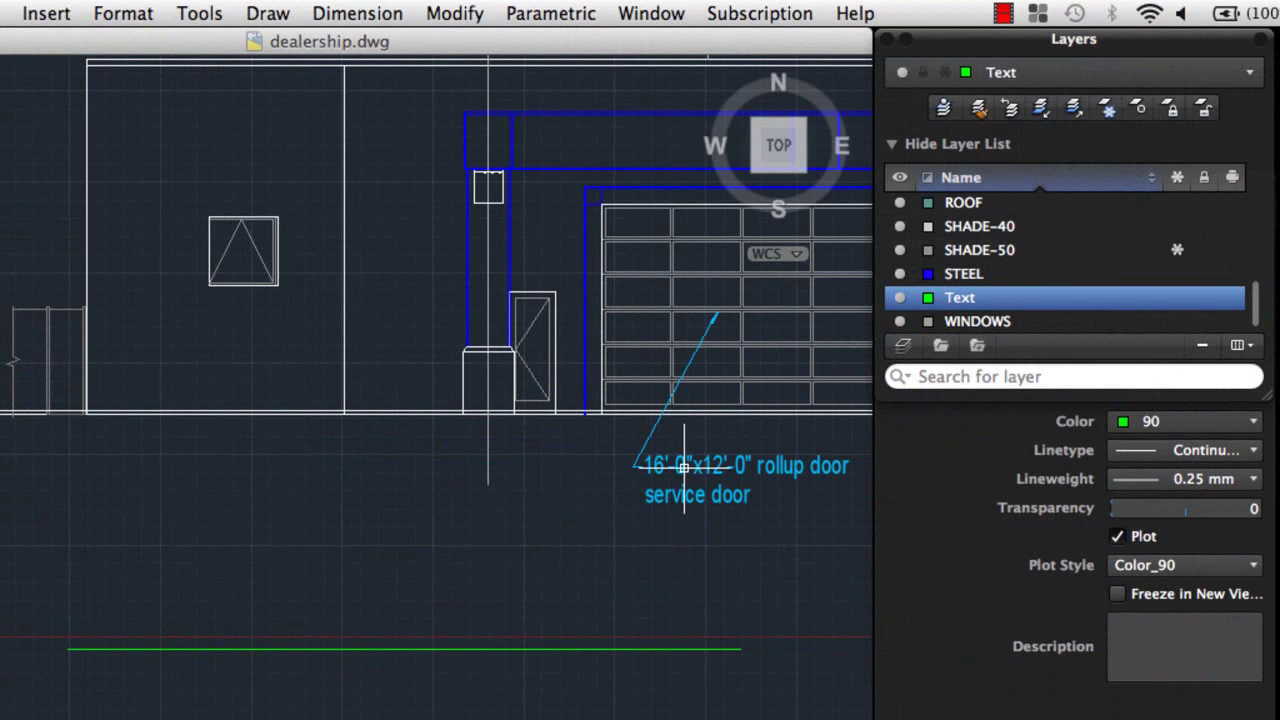
pyautogui.write('t')
pyautogui.press('Return')
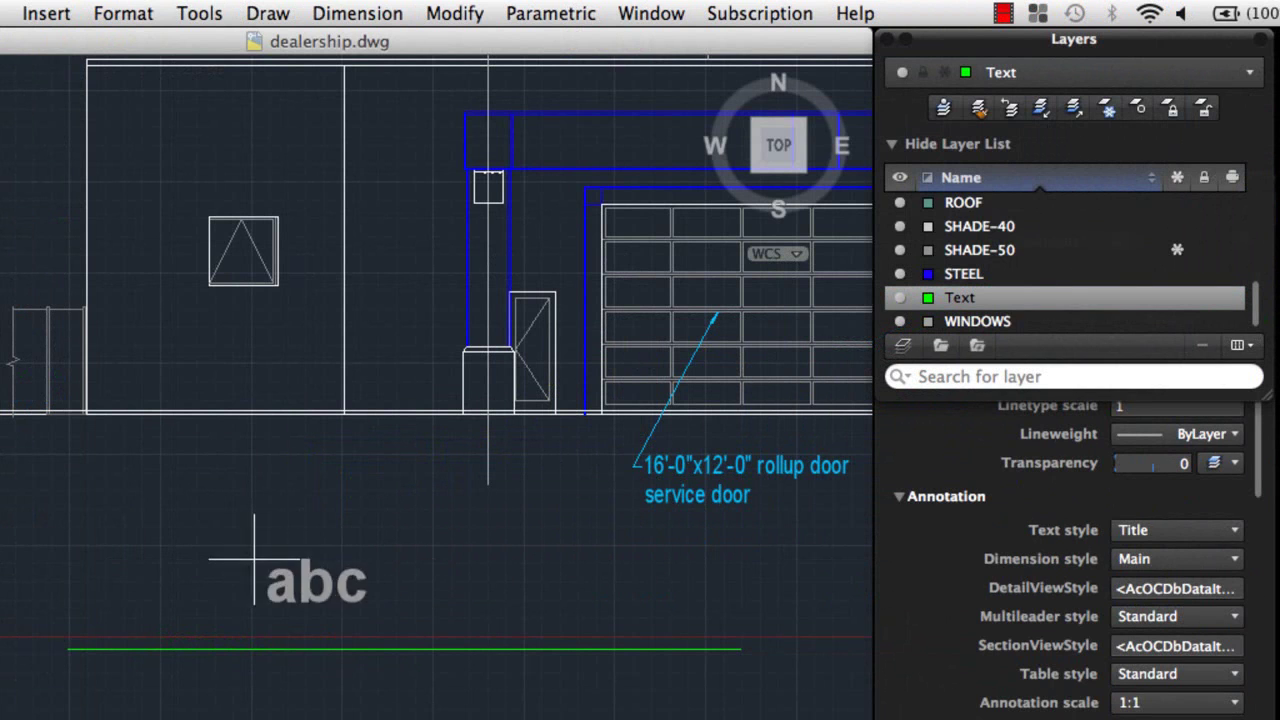
pyautogui.click(116, 564)
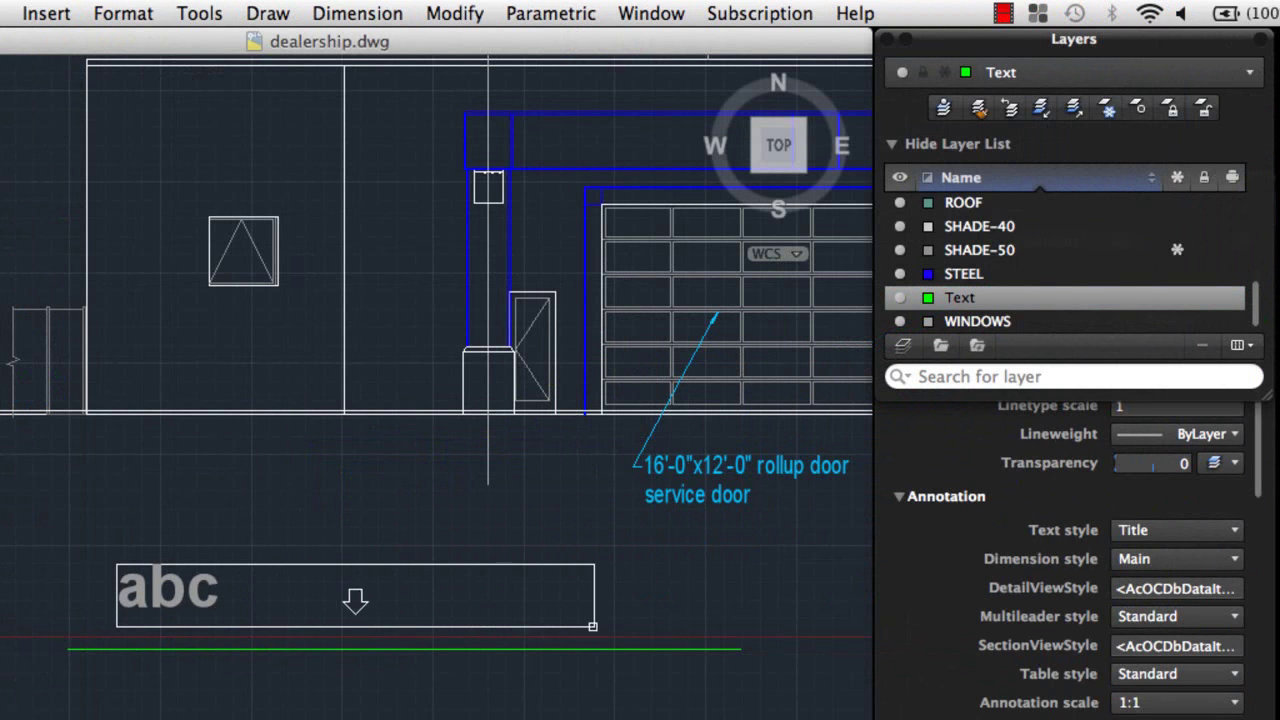
pyautogui.click(708, 636)
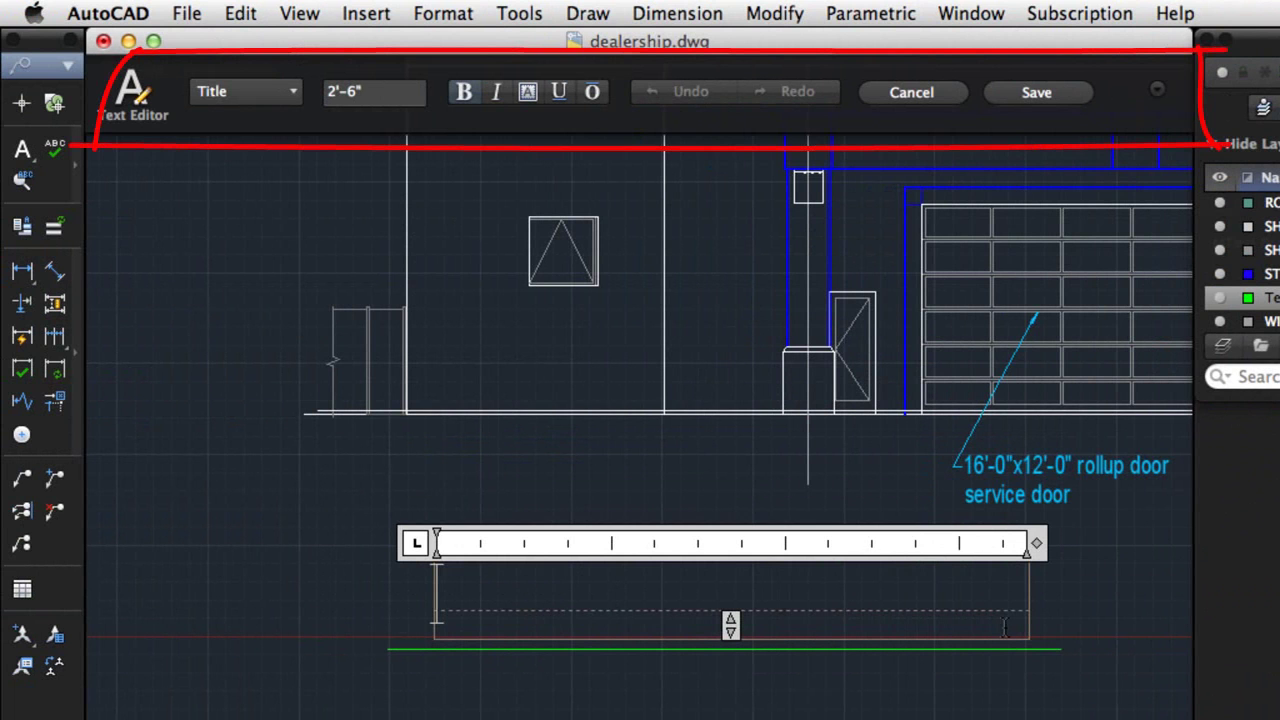
pyautogui.write('Front Elevati')
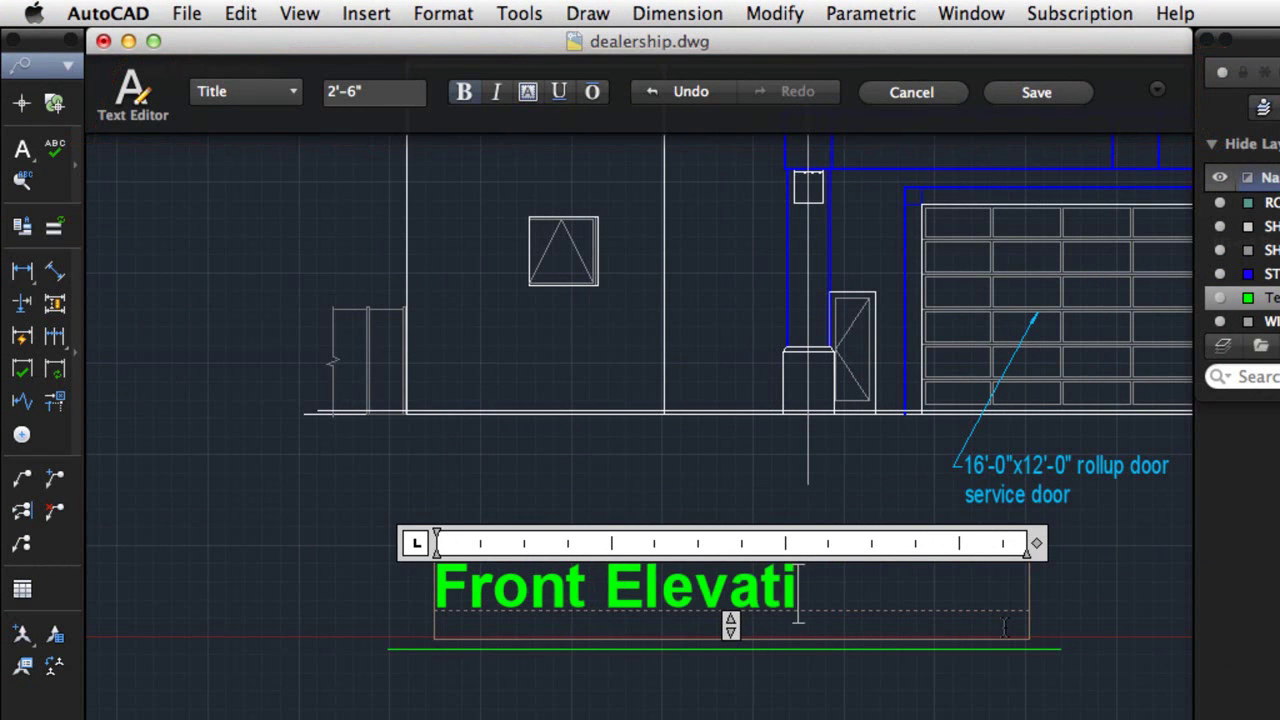
pyautogui.write('on')
pyautogui.click(1017, 101)
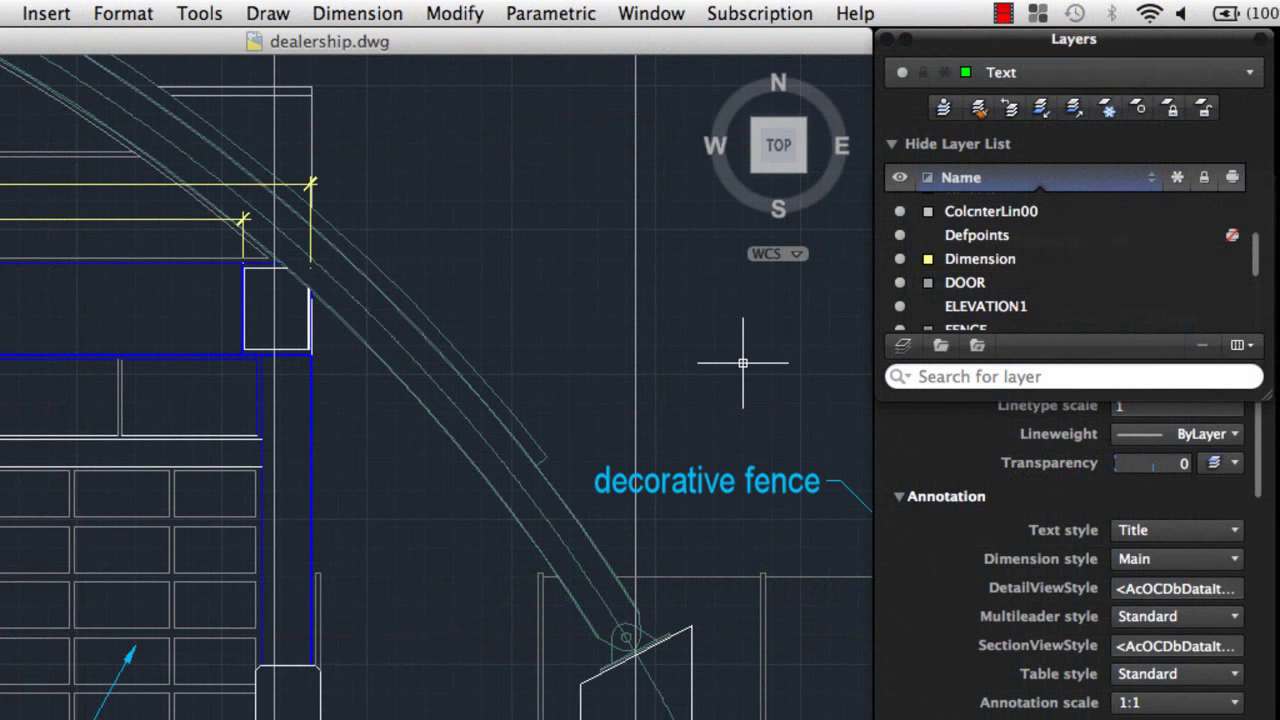
# Make Dimension the current layer and add an 11'-2" linear dimension to the vertical wall.
pyautogui.doubleClick(969, 261)
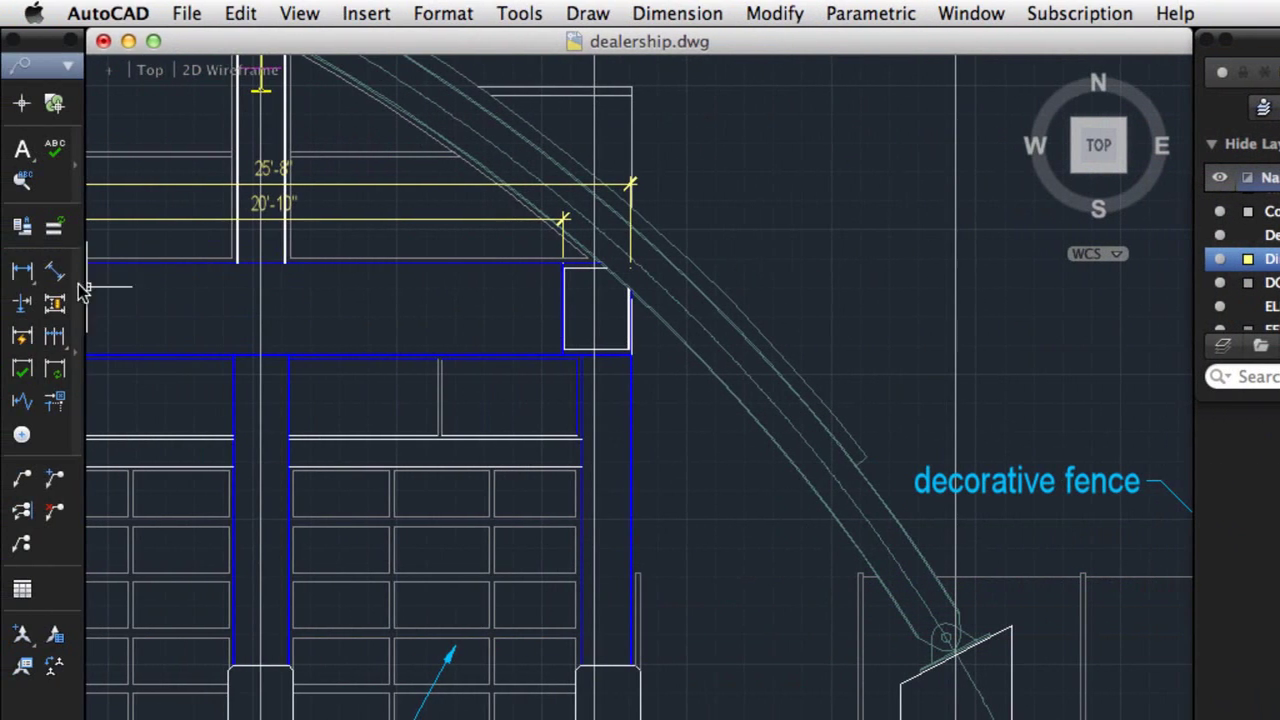
pyautogui.click(22, 273)
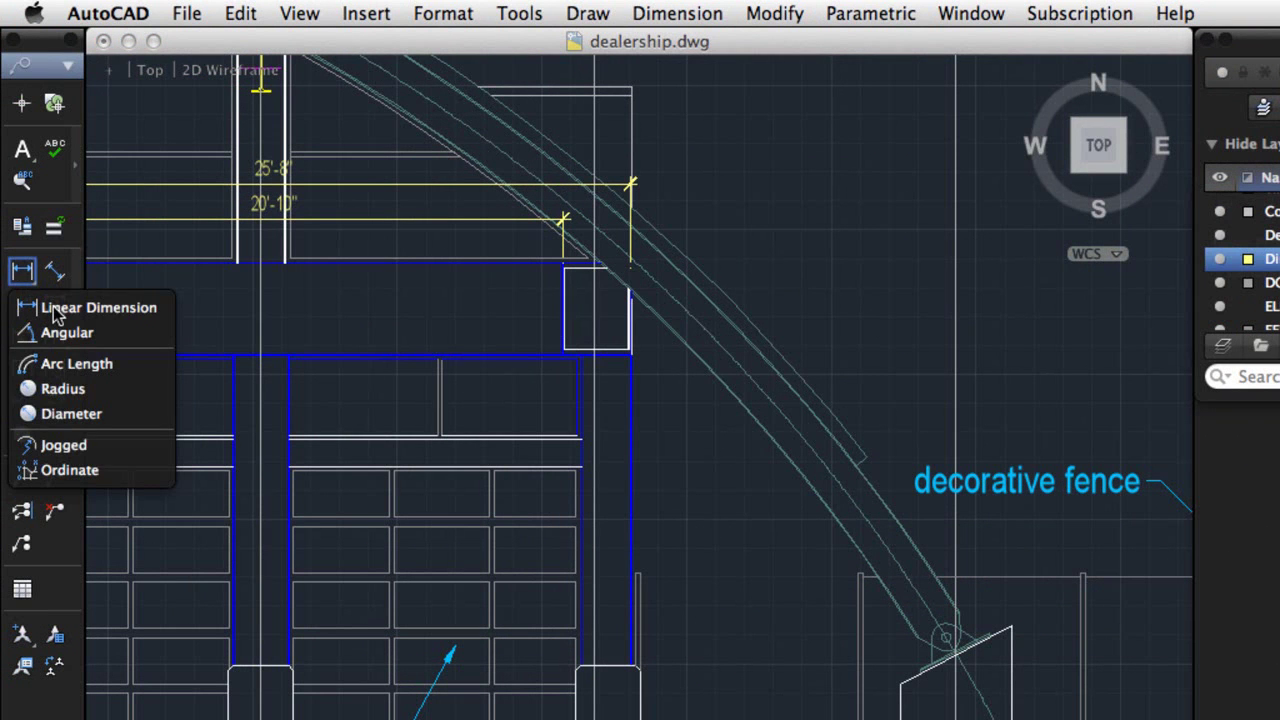
pyautogui.click(55, 308)
pyautogui.press('Return')
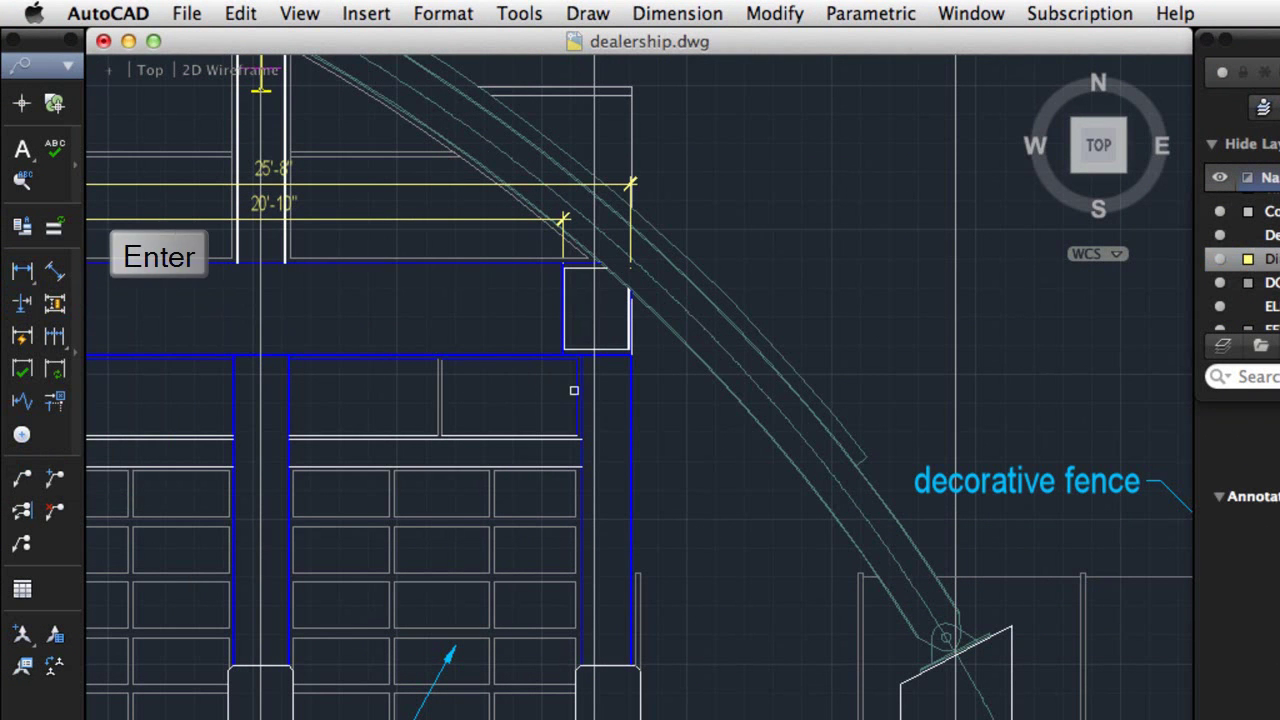
pyautogui.click(630, 418)
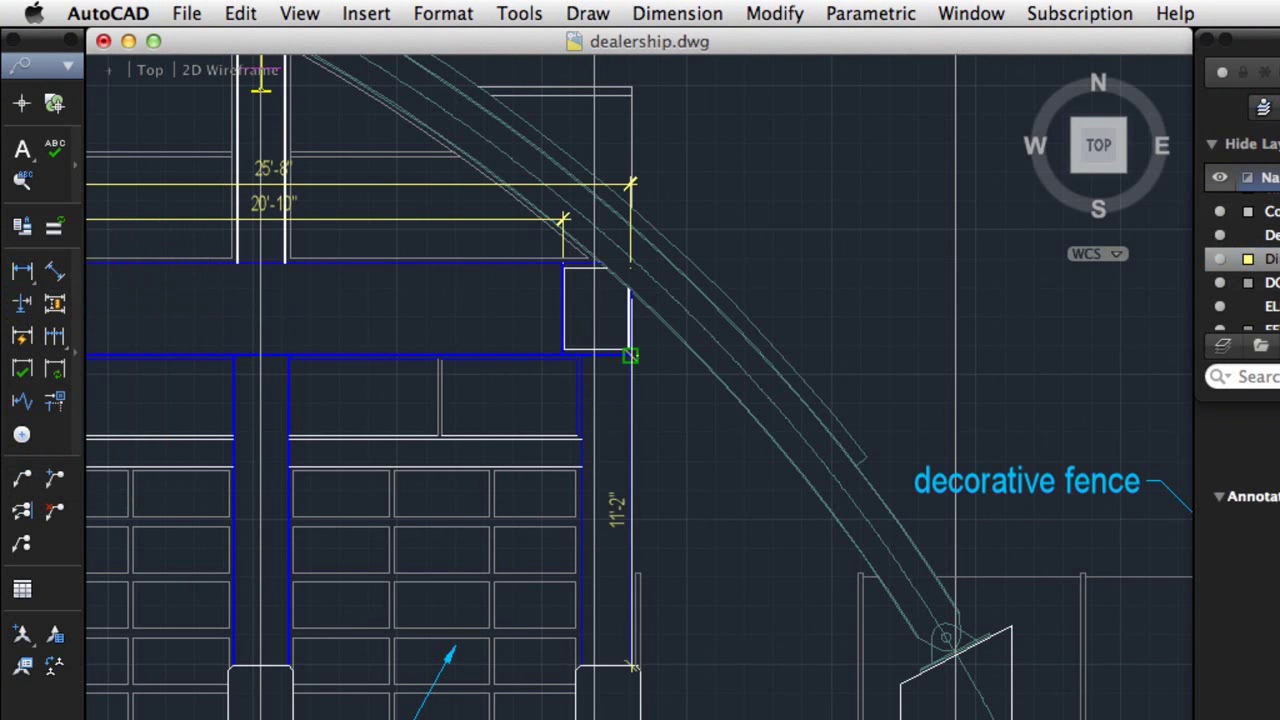
pyautogui.click(716, 423)
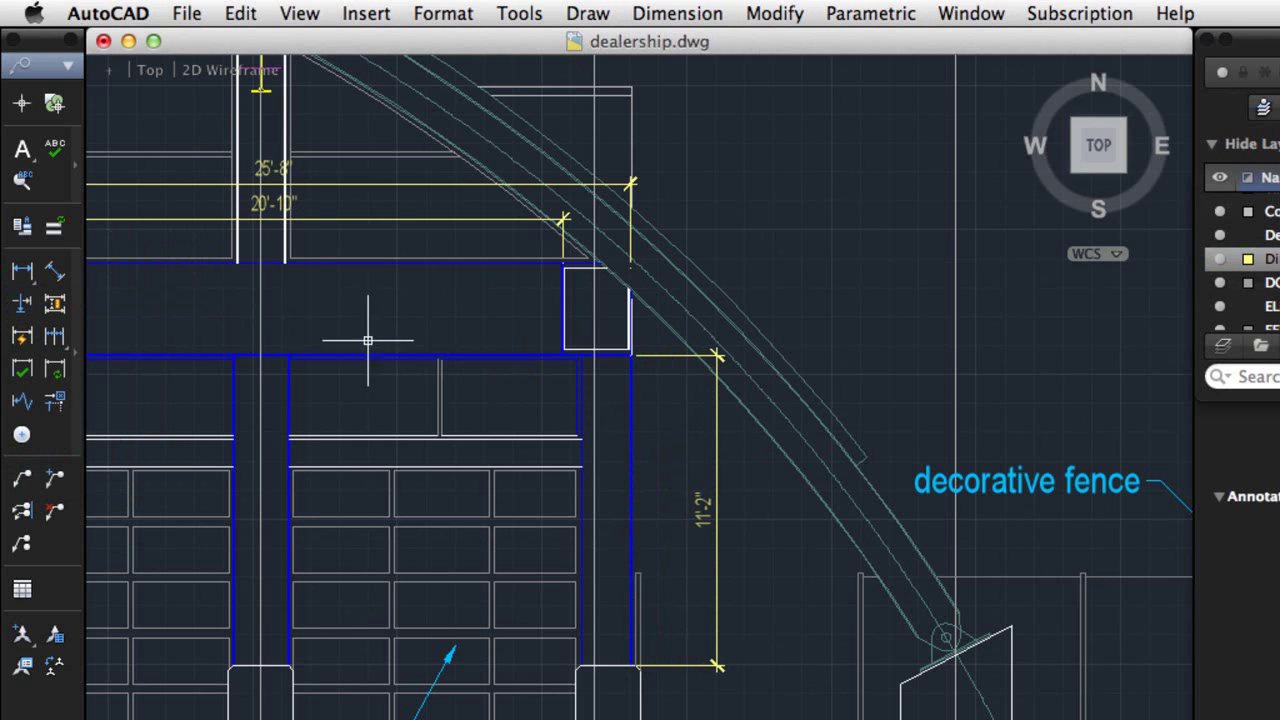
# Add a 5'-4" linear dimension above the opening.
pyautogui.click(22, 270)
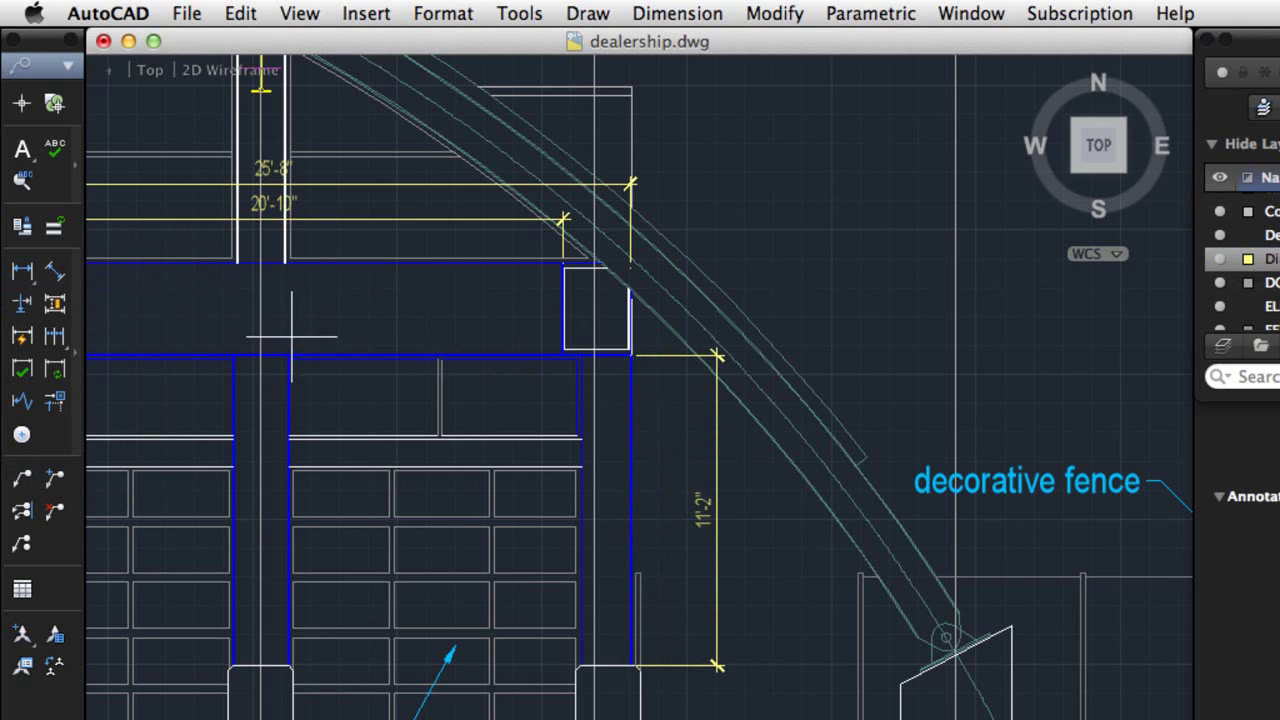
pyautogui.moveTo(289, 356)
pyautogui.click(438, 358)
pyautogui.click(406, 313)
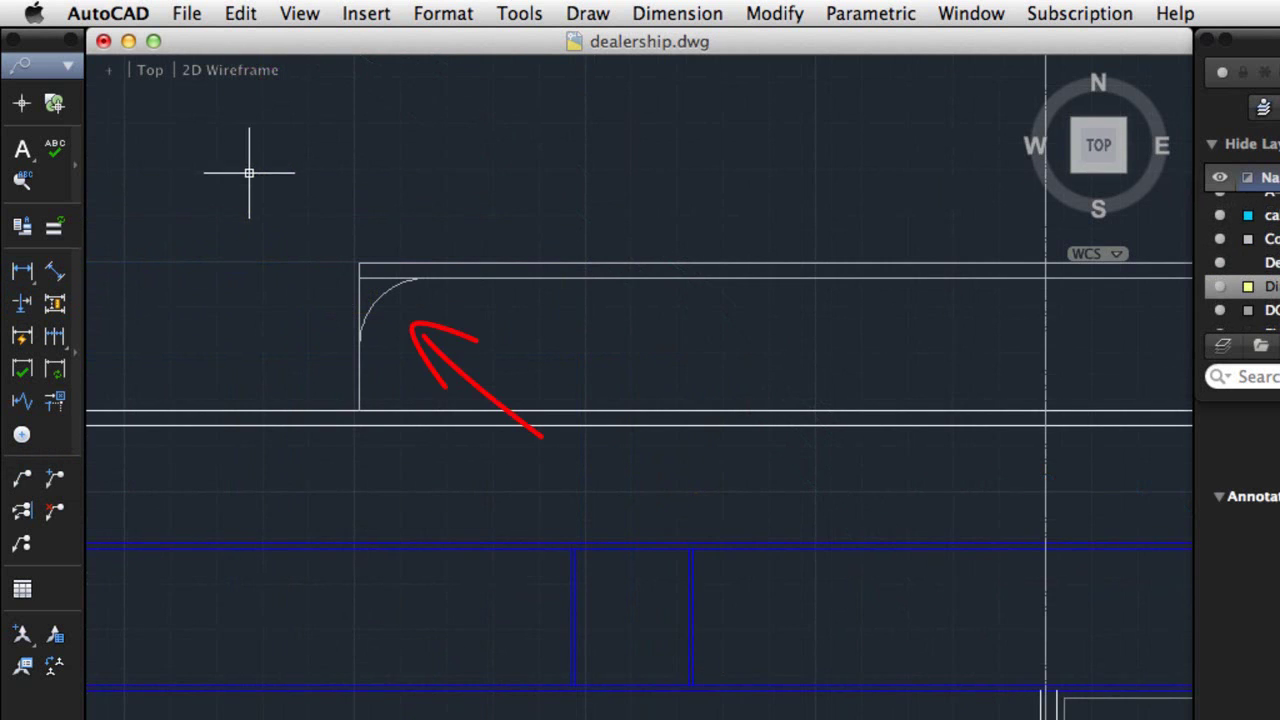
# Add an R1'-6" radius dimension to the small corner arc.
pyautogui.click(22, 270)
pyautogui.click(60, 388)
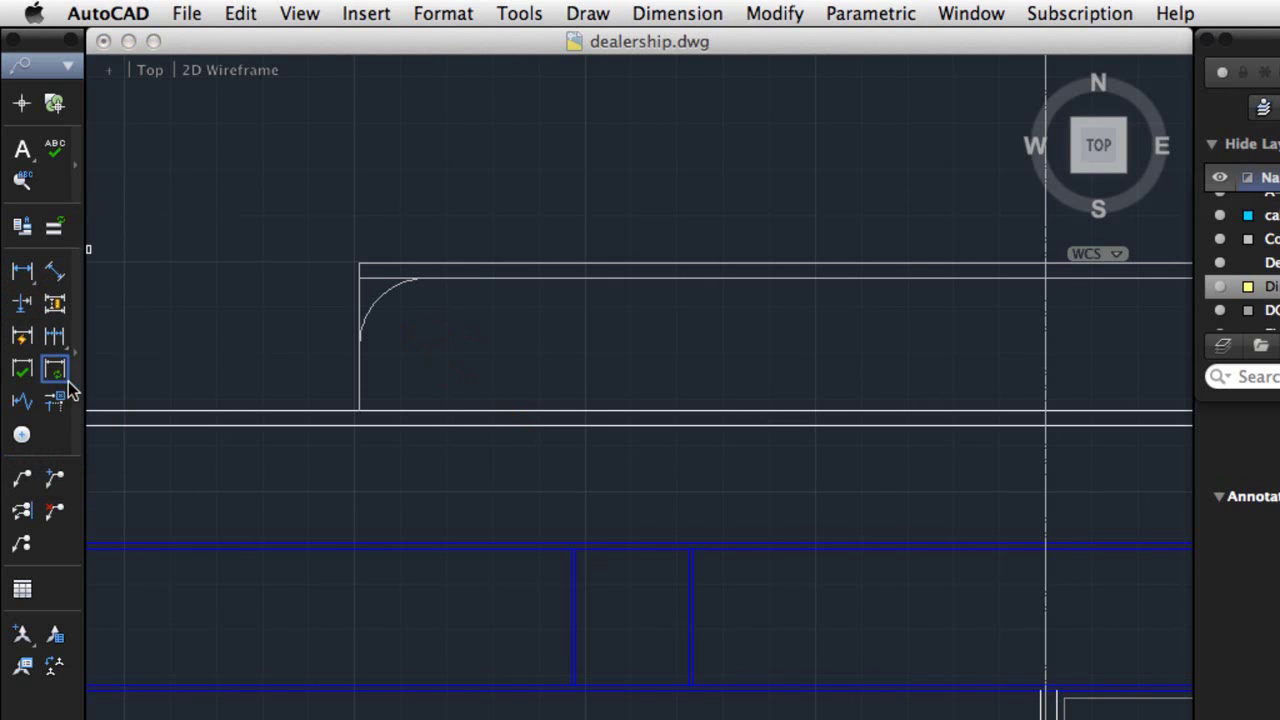
pyautogui.click(379, 301)
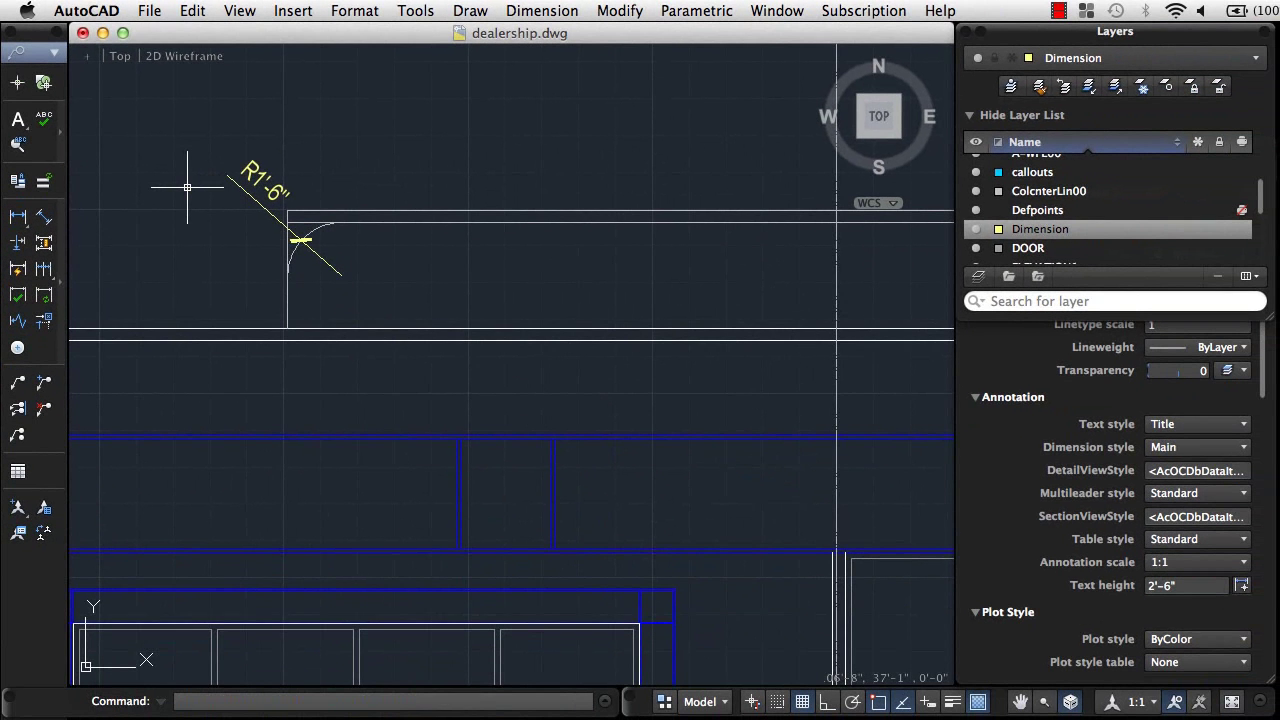
pyautogui.scroll(-10, 187, 187)
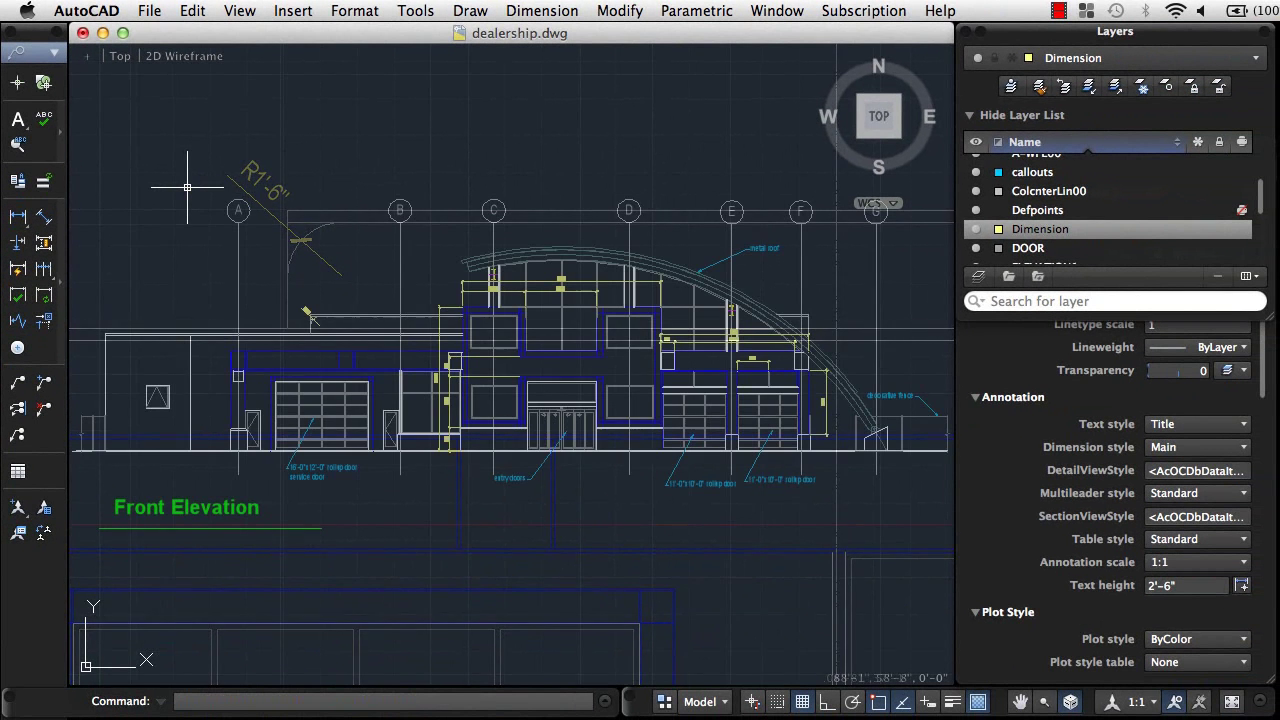